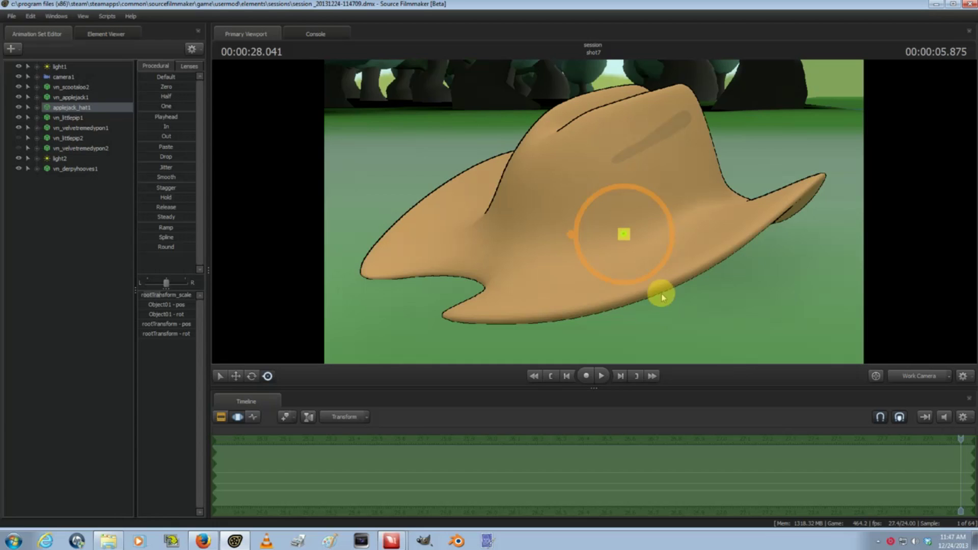
Step: Raise the applejack_hat1 model slightly in the viewport
click(623, 232)
drag(623, 232, 593, 211)
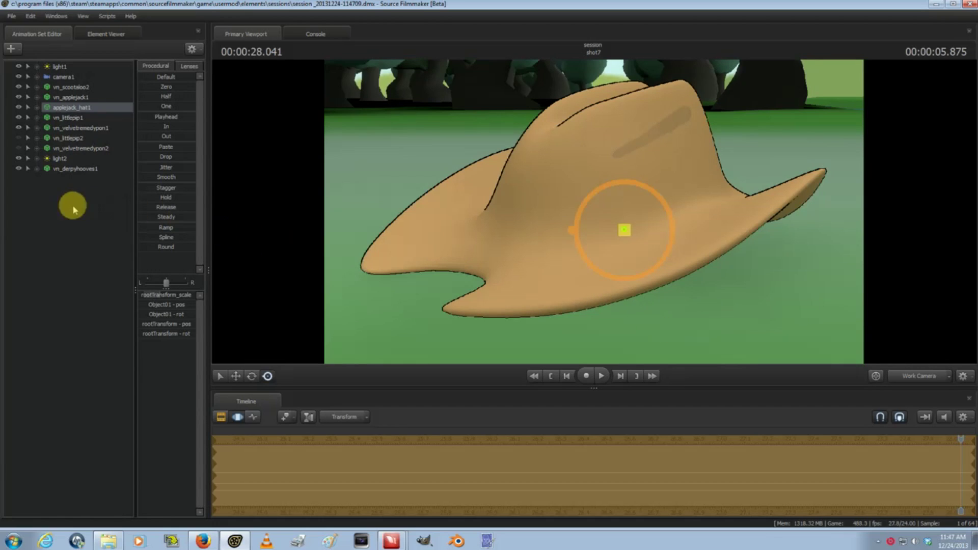
Step: Locate the Add Scale Control To Models utility for applejack_hat1
right_click(64, 108)
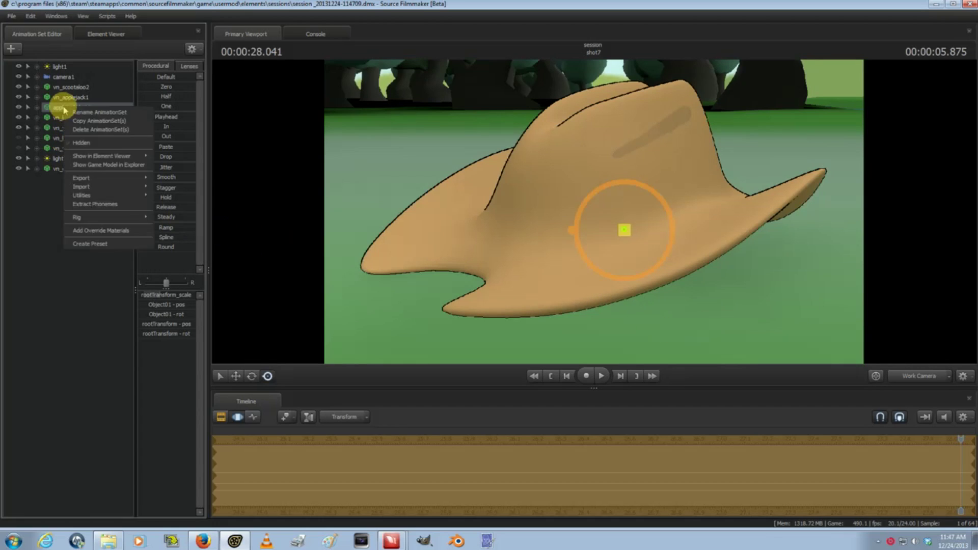
mouse_move(128, 197)
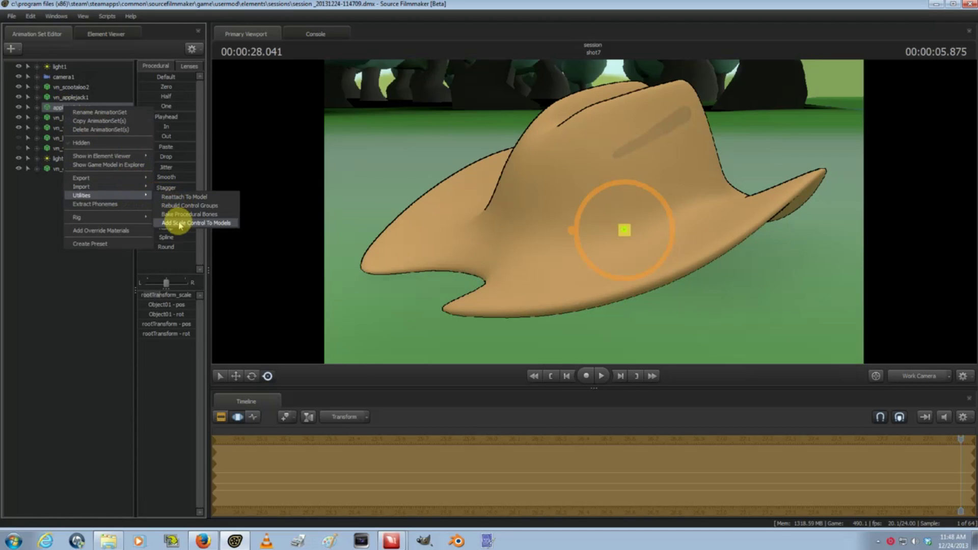
click(179, 225)
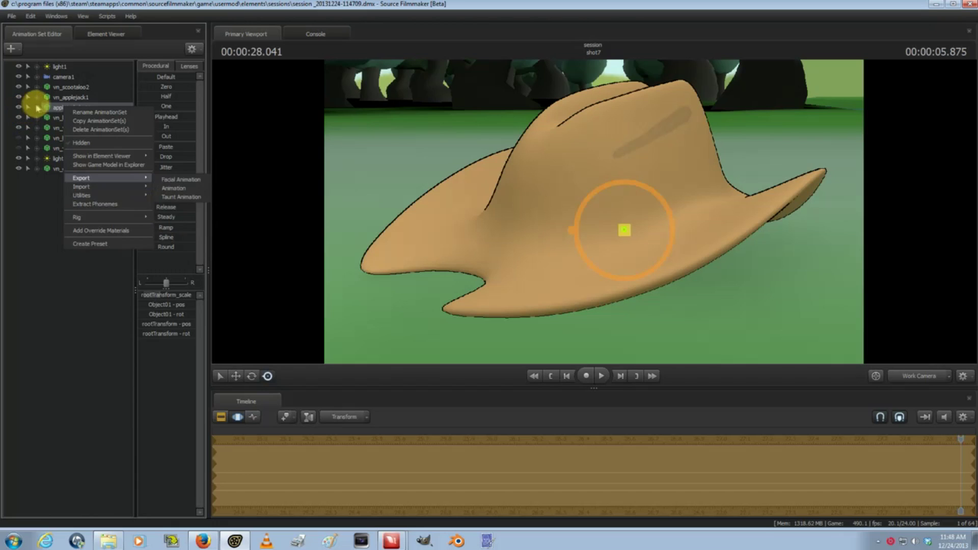
Step: Shrink the hat with the rootTransform_scale control in the Body group of applejack_hat1
click(46, 117)
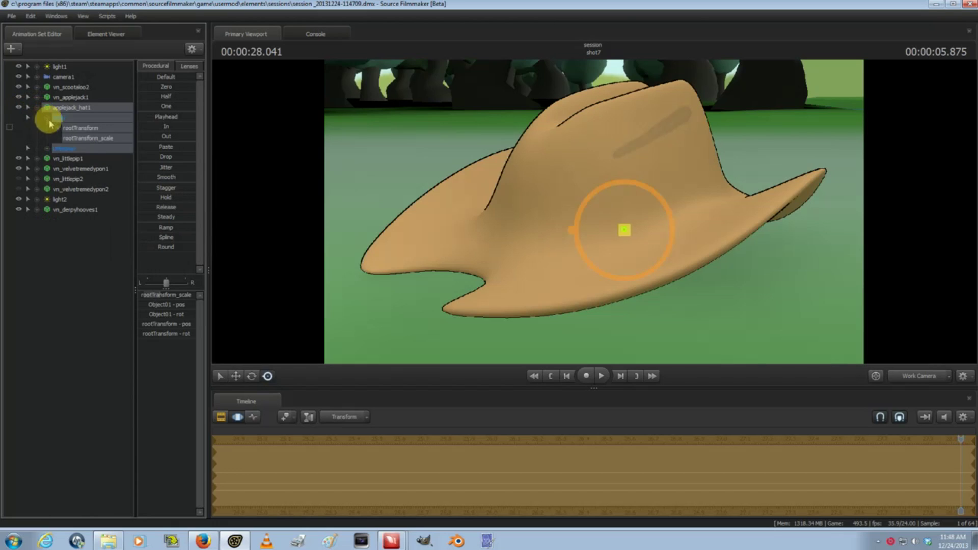
click(106, 139)
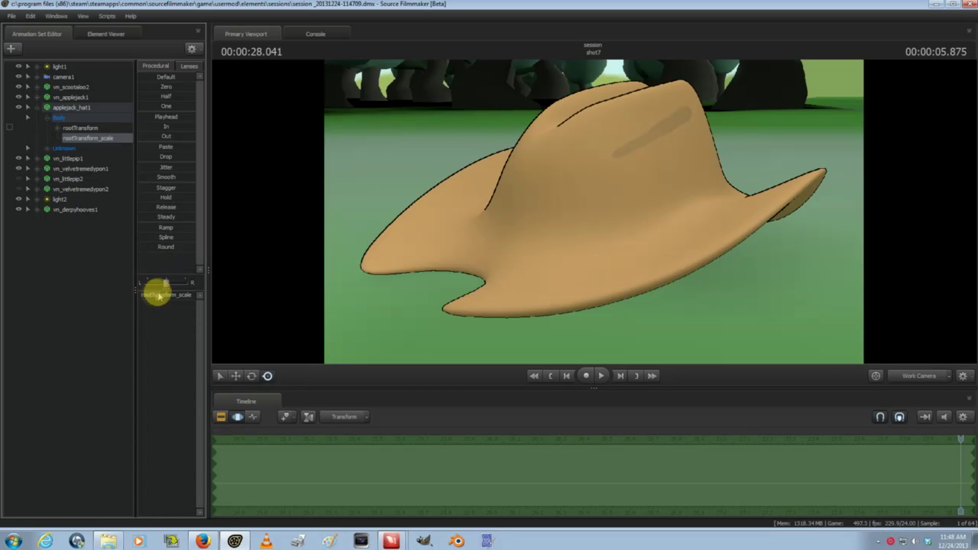
mouse_move(162, 298)
mouse_down()
mouse_move(139, 292)
mouse_move(152, 292)
mouse_up()
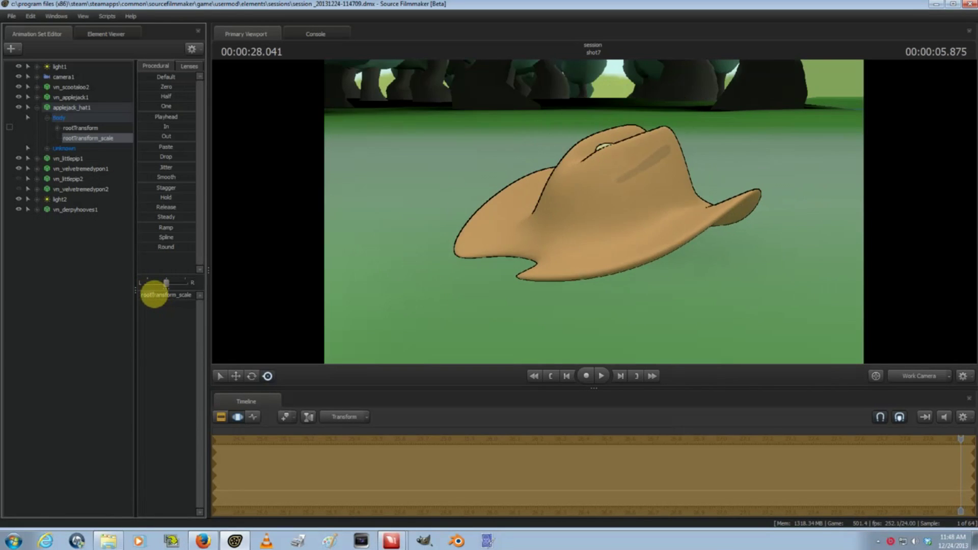
Step: Move to an earlier time, switch the view to camera1 and play the shot
key(Up)
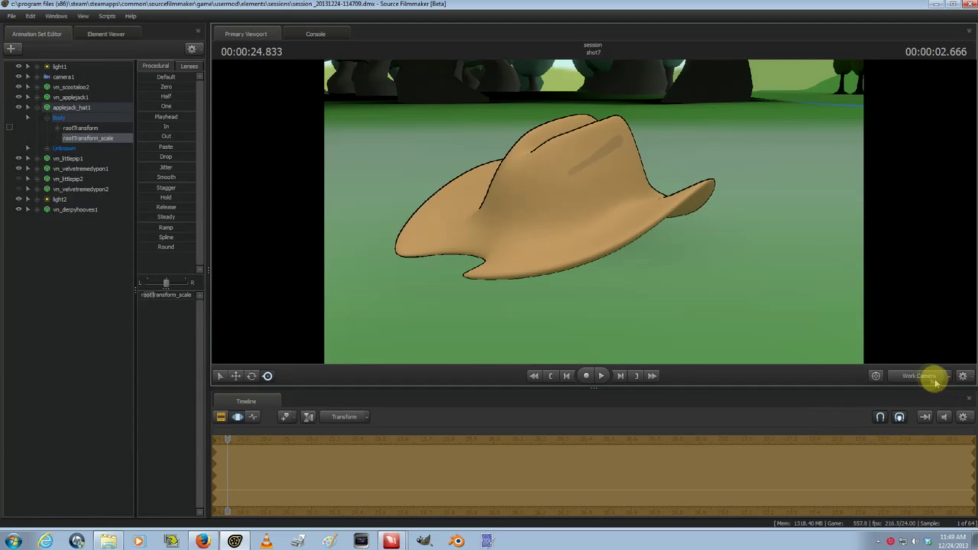
click(925, 376)
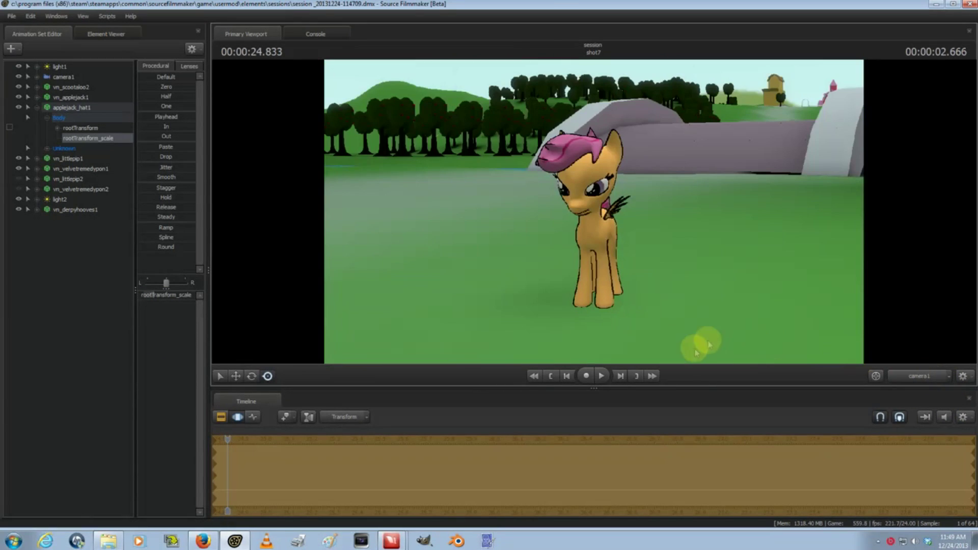
click(602, 376)
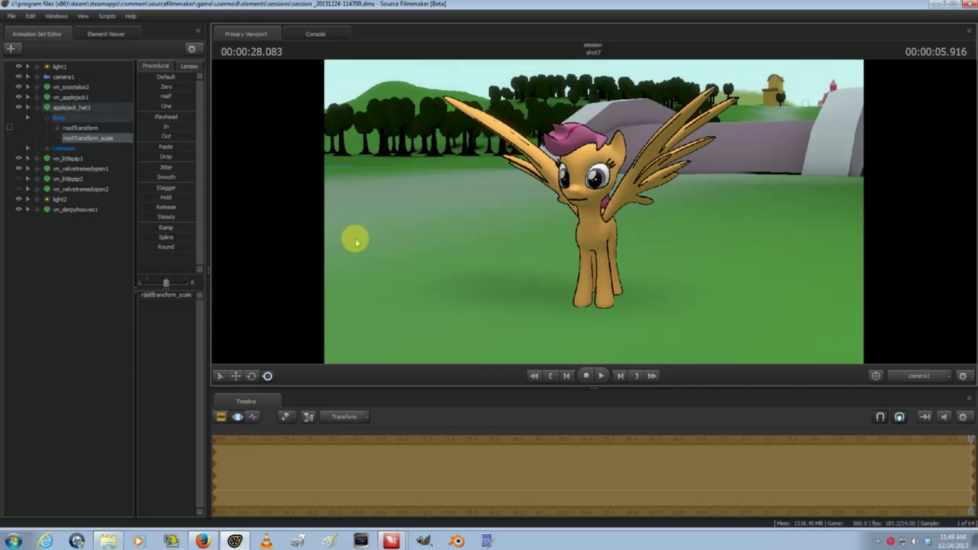
Step: Add a scale control to the Head transform in the Body group of vn_scootaloo2
click(37, 86)
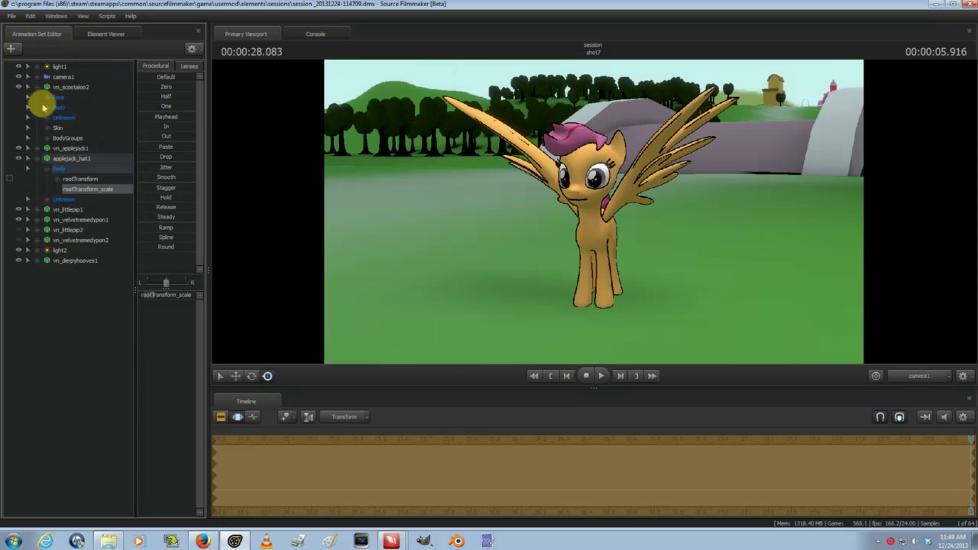
click(48, 108)
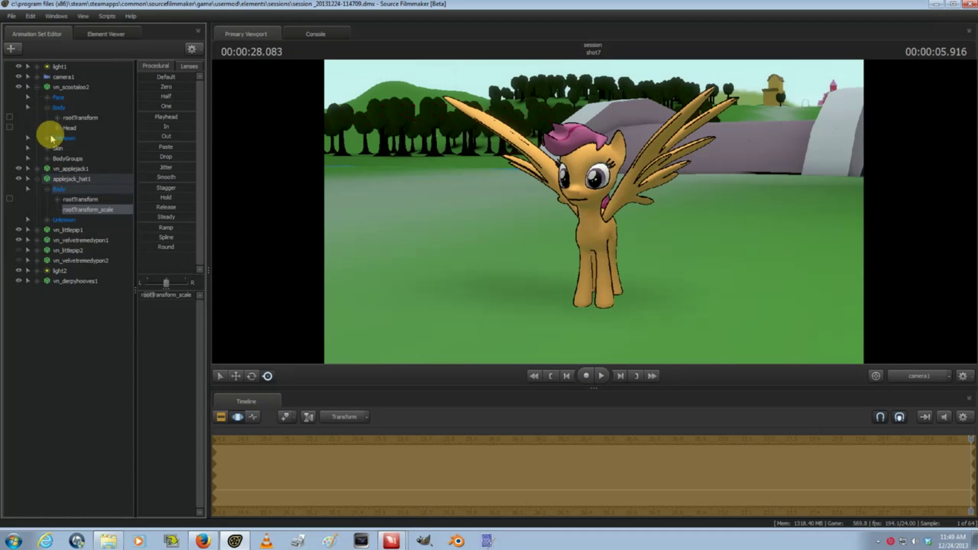
right_click(71, 128)
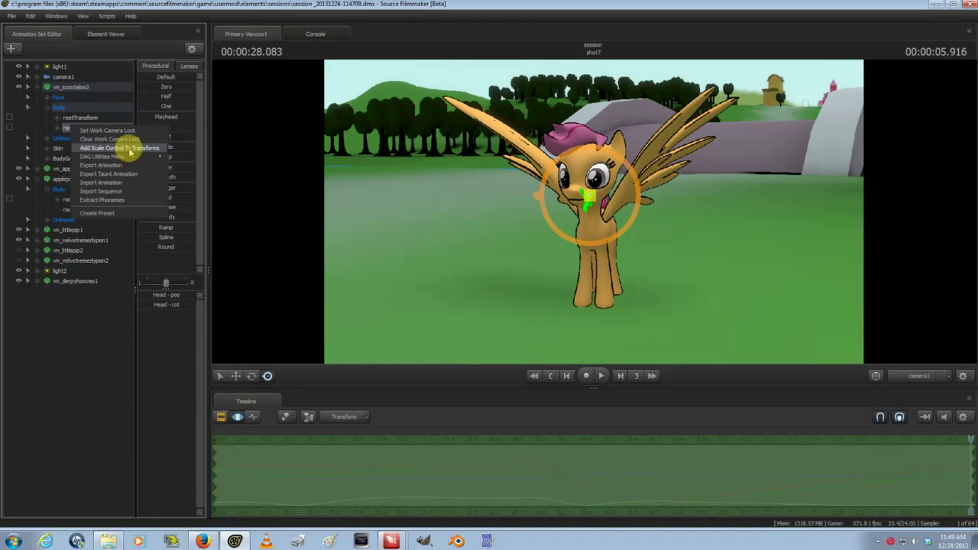
click(131, 149)
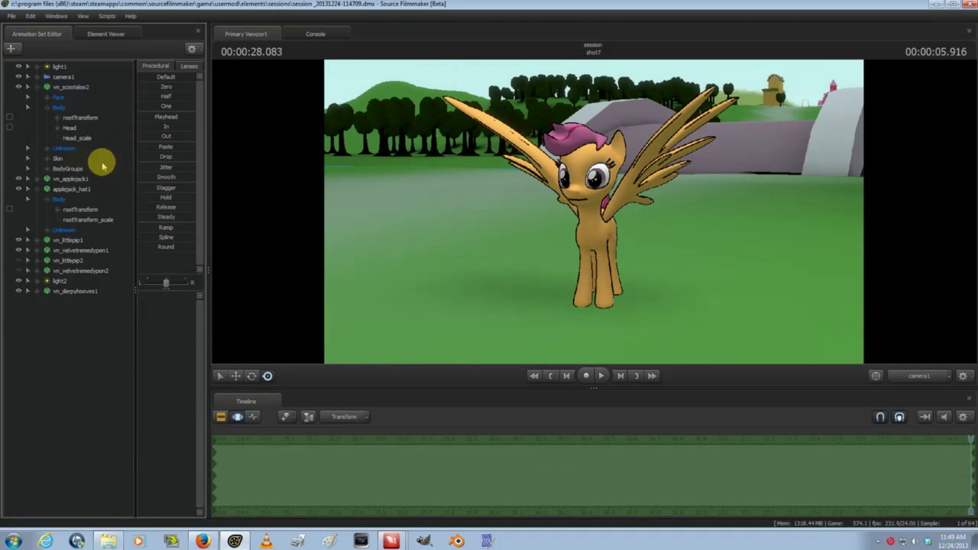
Step: Try enlarging vn_scootaloo2's head with the Head_scale control
click(77, 138)
mouse_move(144, 295)
mouse_down()
mouse_move(161, 295)
mouse_move(150, 295)
mouse_up()
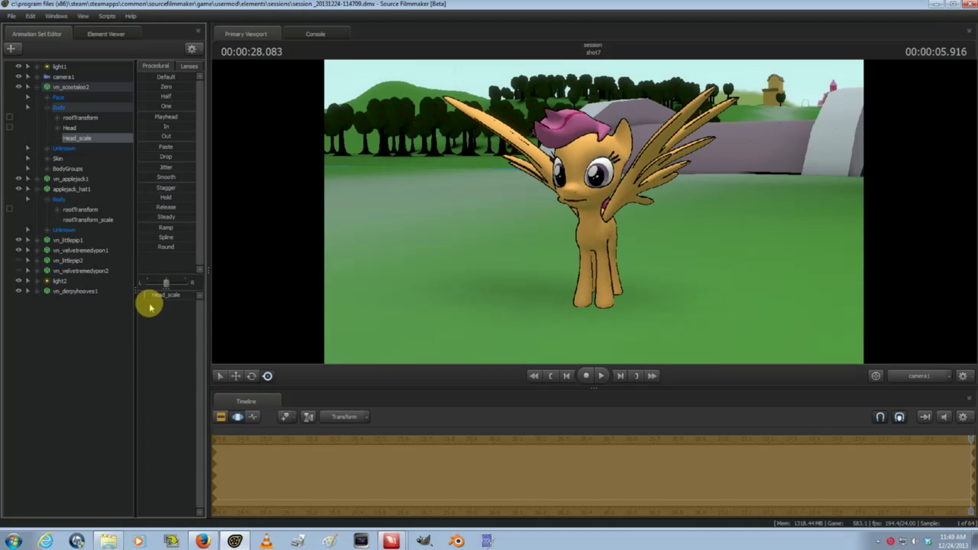
drag(149, 307, 149, 307)
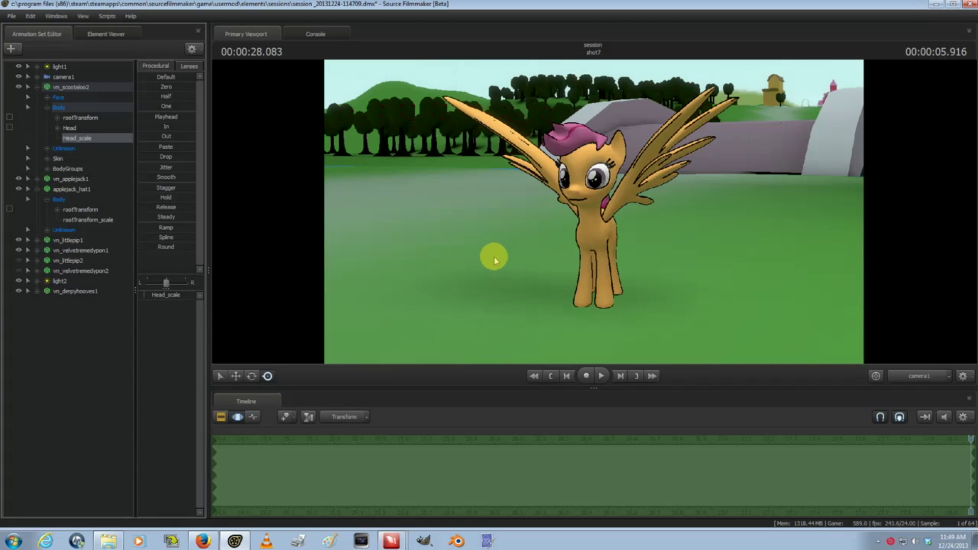
Step: Switch from camera1 to the work camera and frame the vn_derpyhooves1 model beside the building
click(927, 375)
click(917, 386)
drag(469, 262, 518, 199)
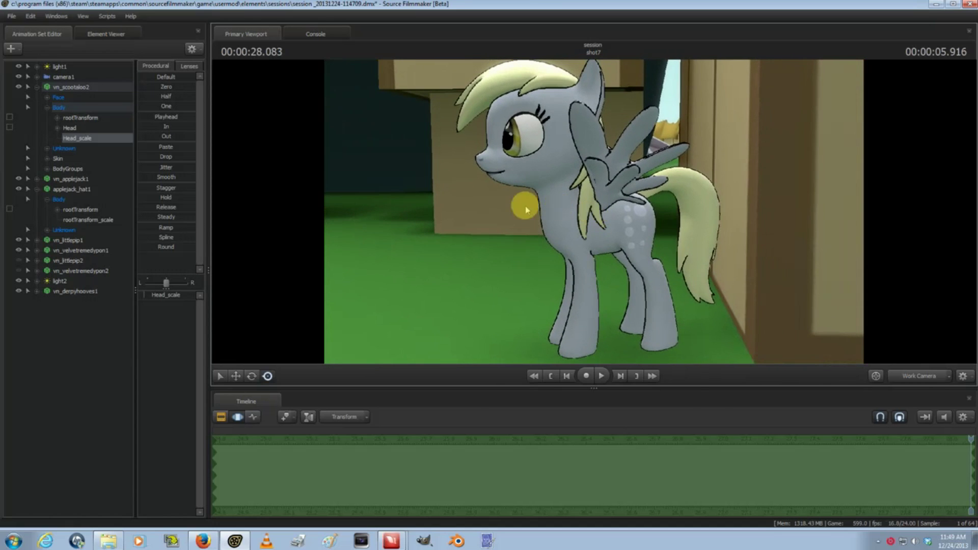
Step: Examine vn_derpyhooves1's curves in the Graph Editor, play back its animation, and return to the Motion Editor
click(75, 291)
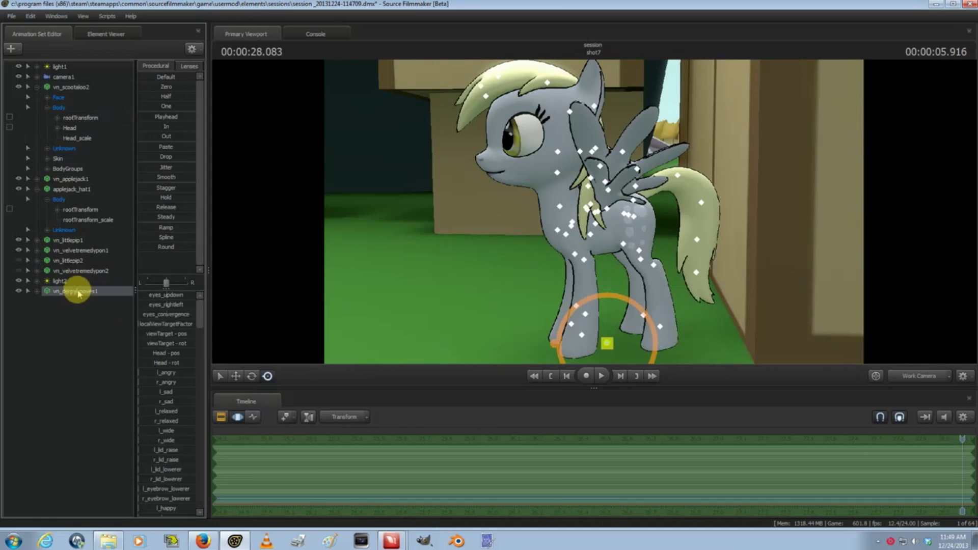
click(252, 418)
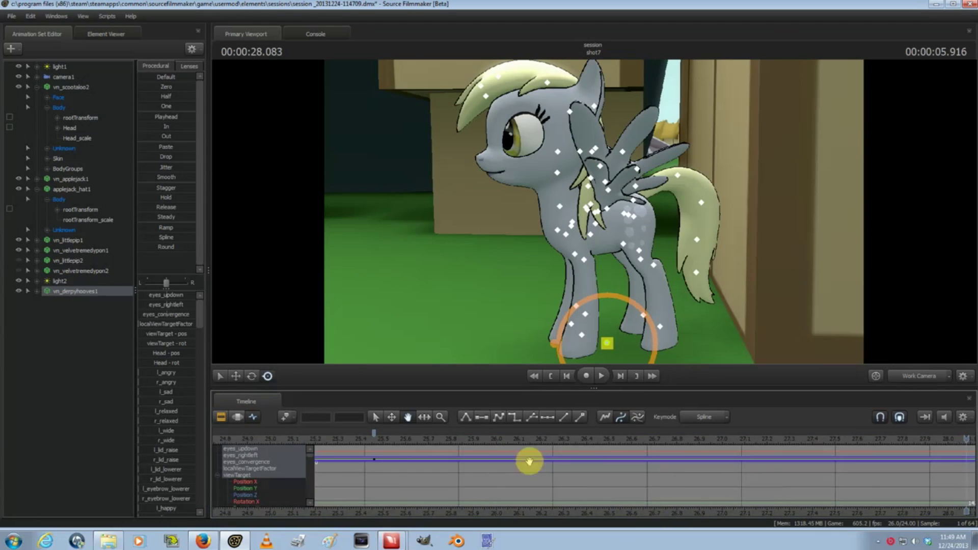
middle_drag(529, 461, 937, 463)
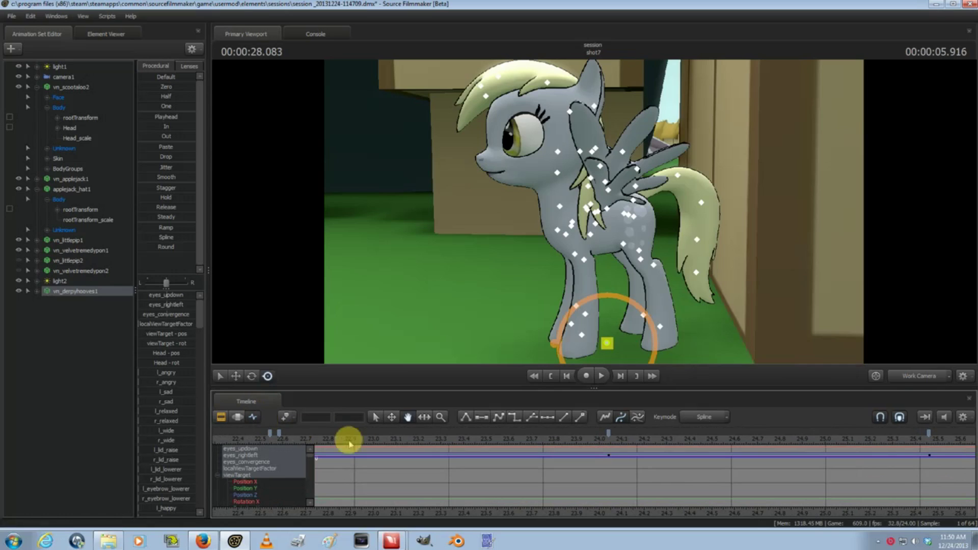
click(350, 439)
key(space)
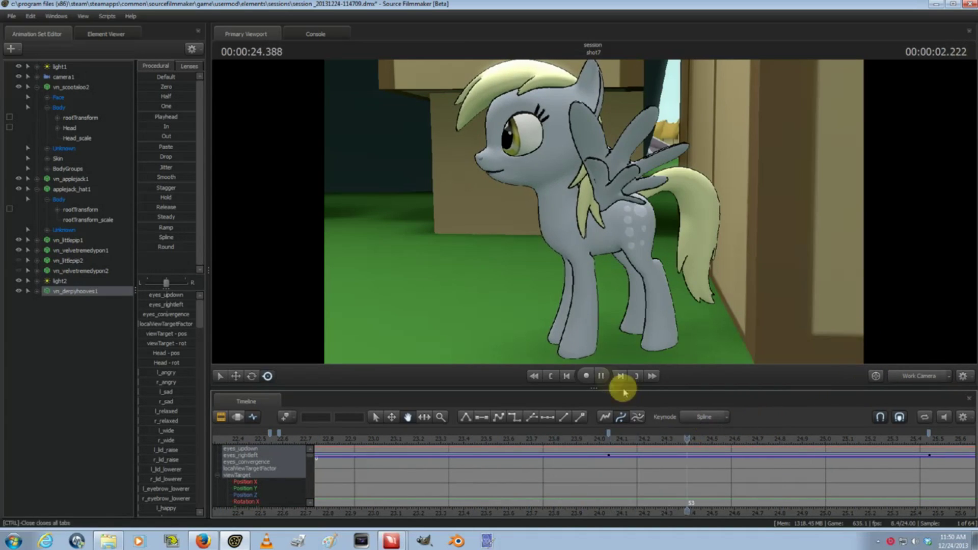
click(602, 376)
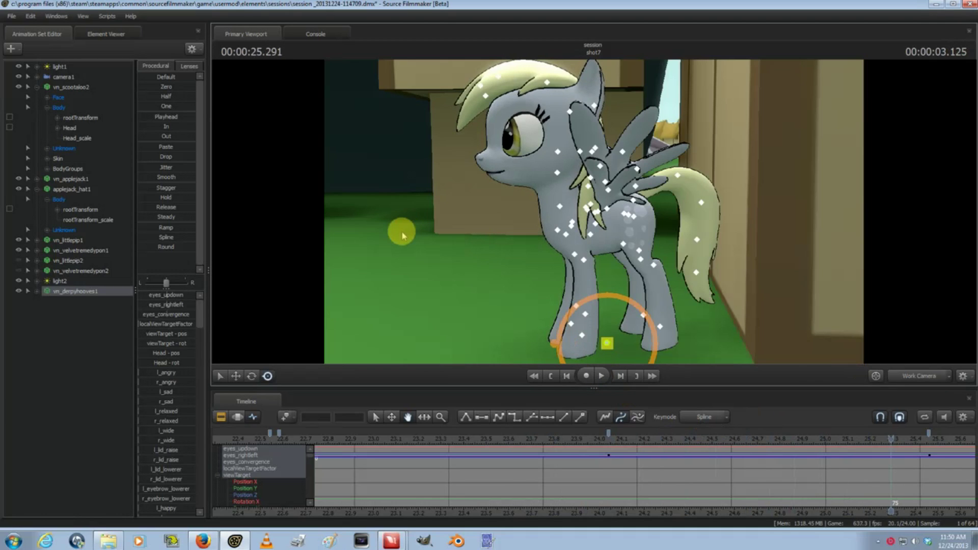
key(F3)
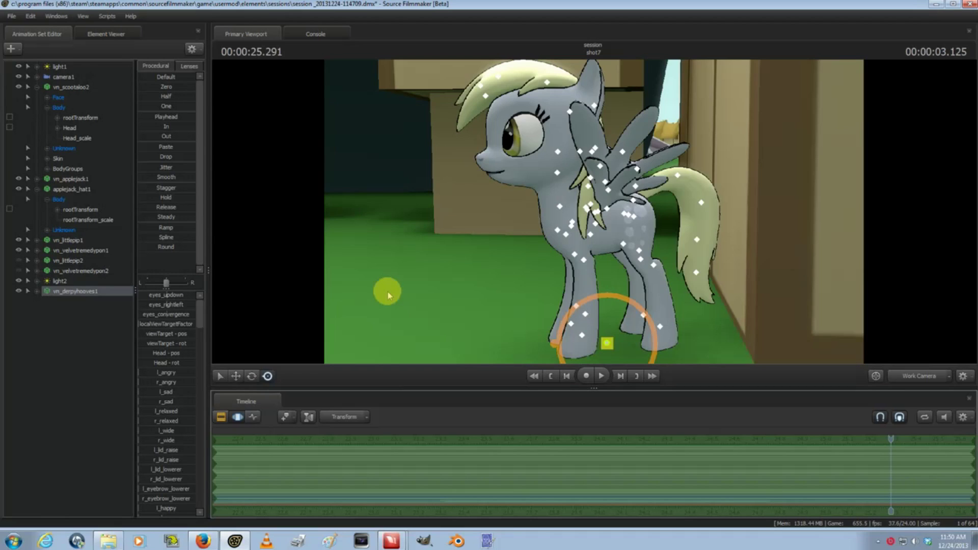
Step: Unhide vn_littlepip2 and vn_velvetremedypon2 to compare them with the other two ponies
drag(388, 295, 594, 211)
click(714, 247)
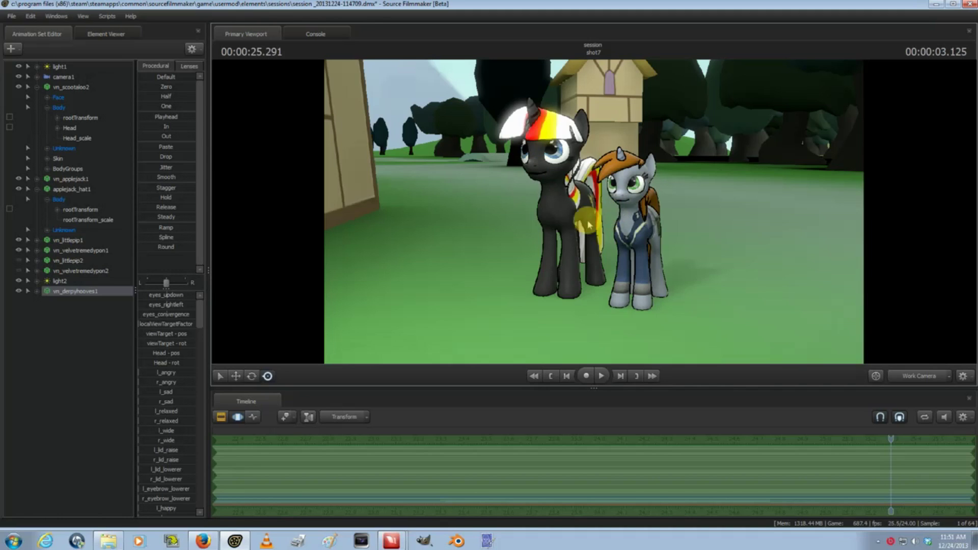
click(19, 261)
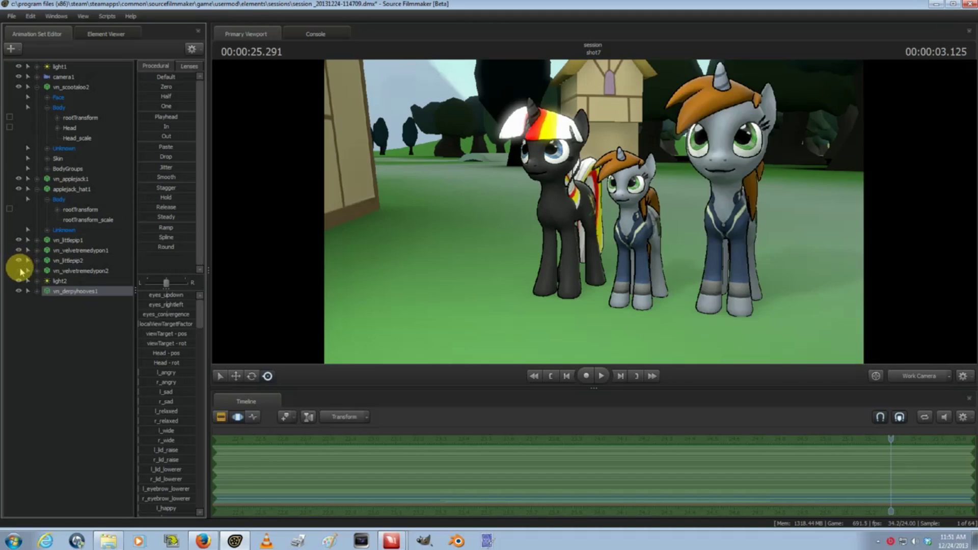
click(19, 270)
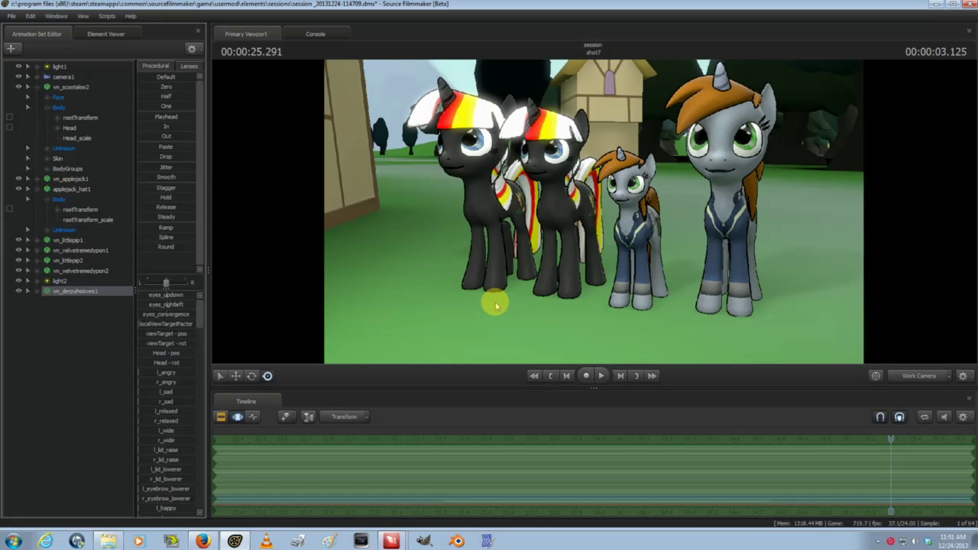
Step: Hide applejack_hat1 and detach all rigs from vn_applejack1
drag(492, 306, 596, 209)
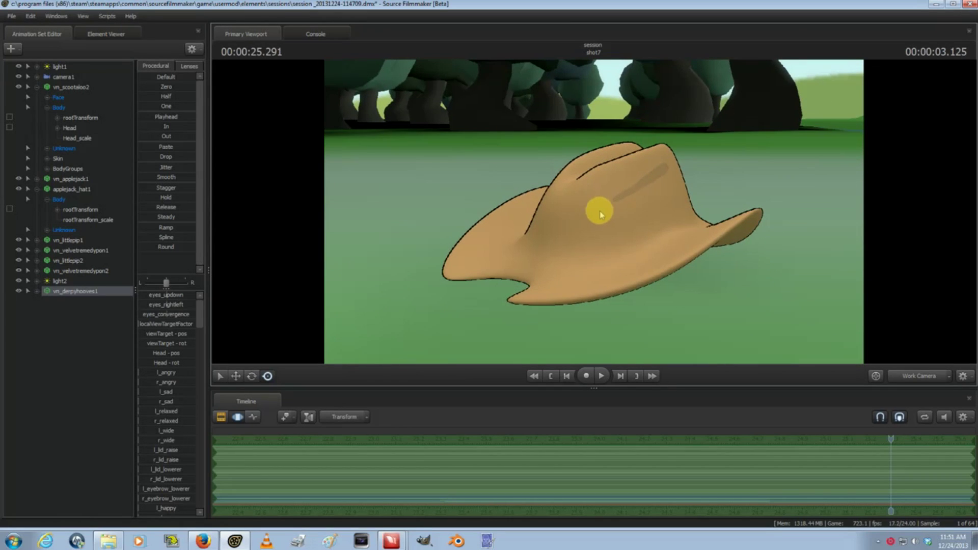
click(18, 189)
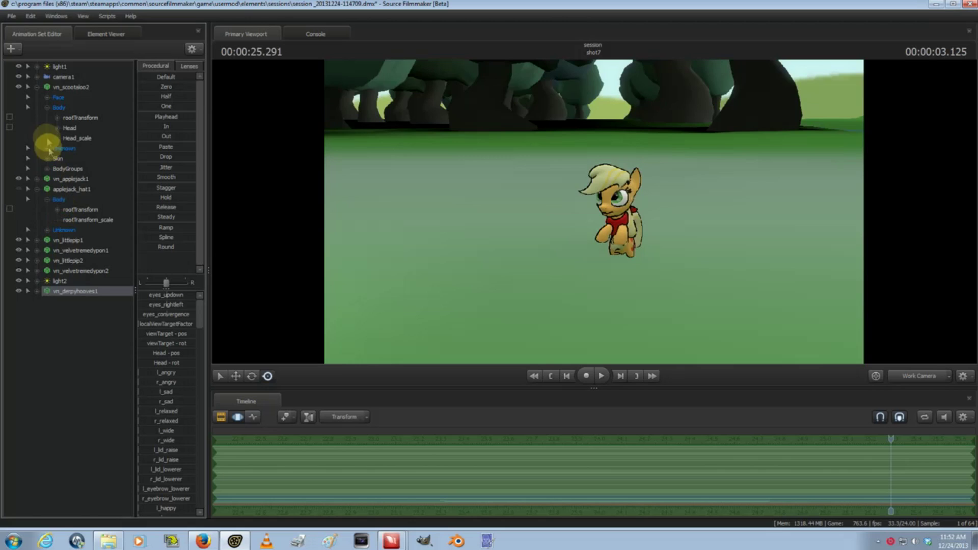
click(39, 180)
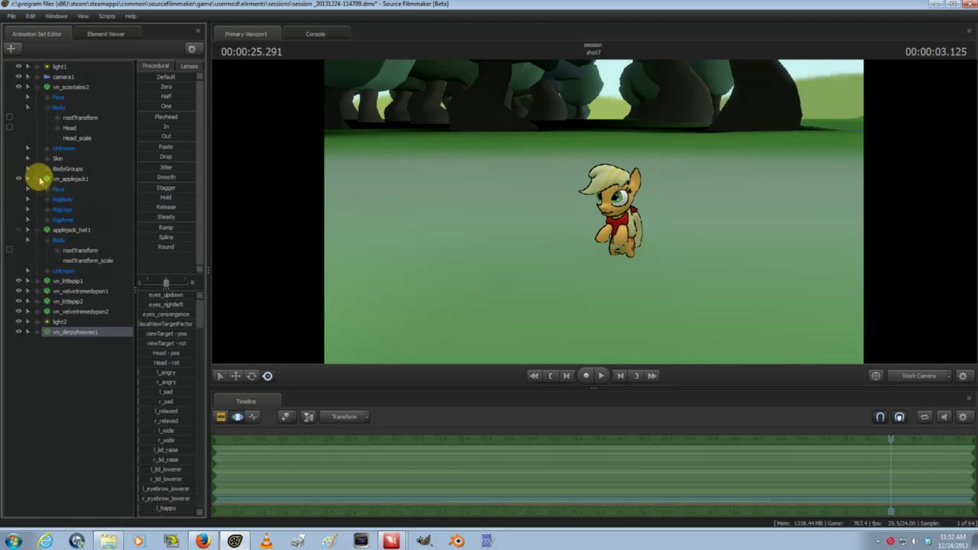
right_click(70, 181)
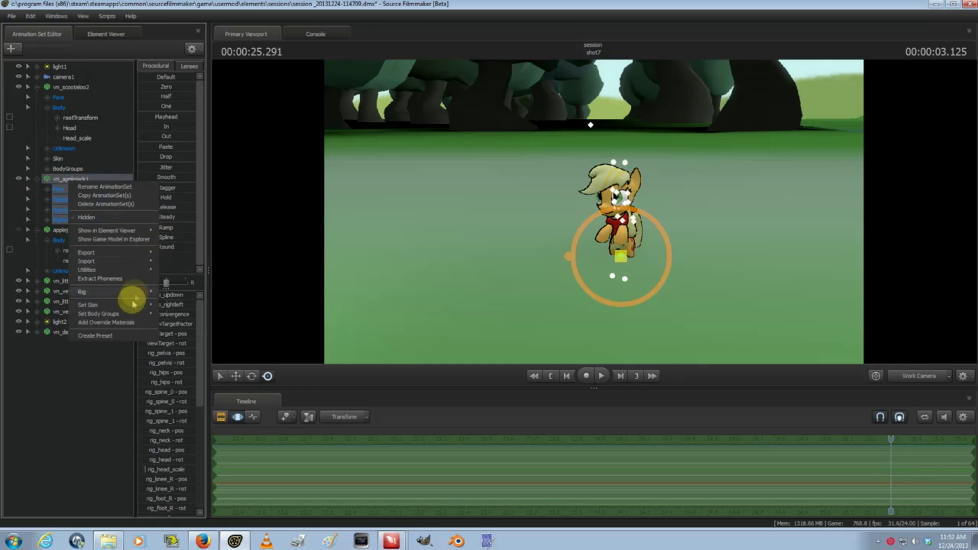
mouse_move(143, 292)
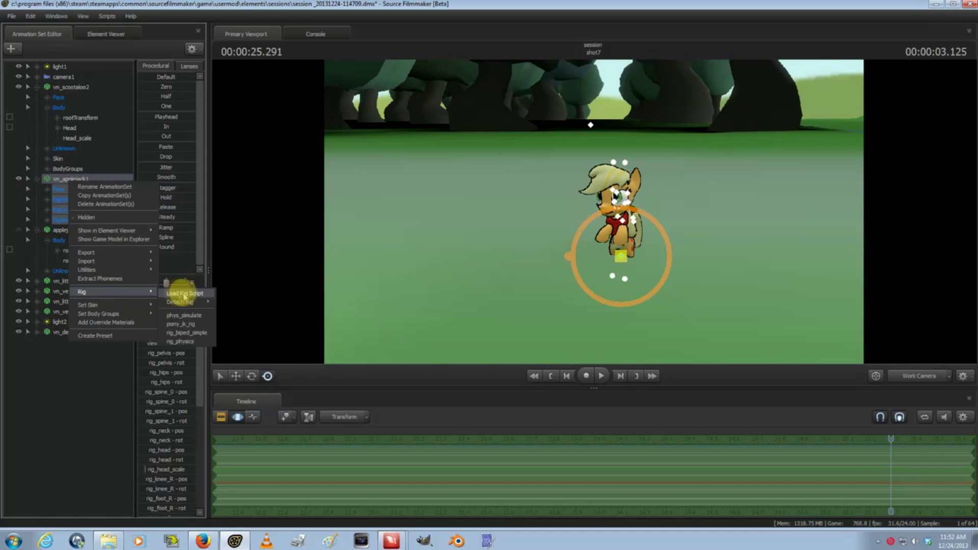
mouse_move(194, 302)
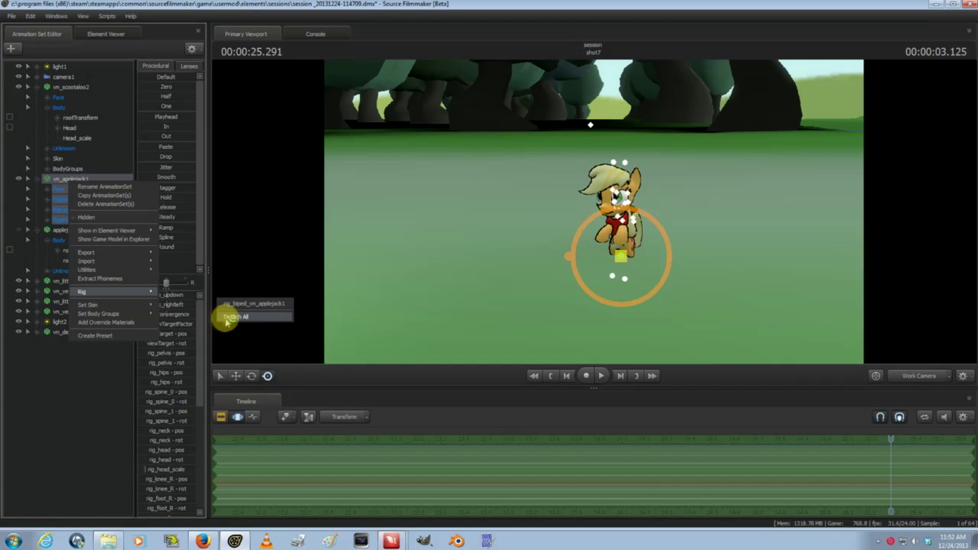
click(238, 317)
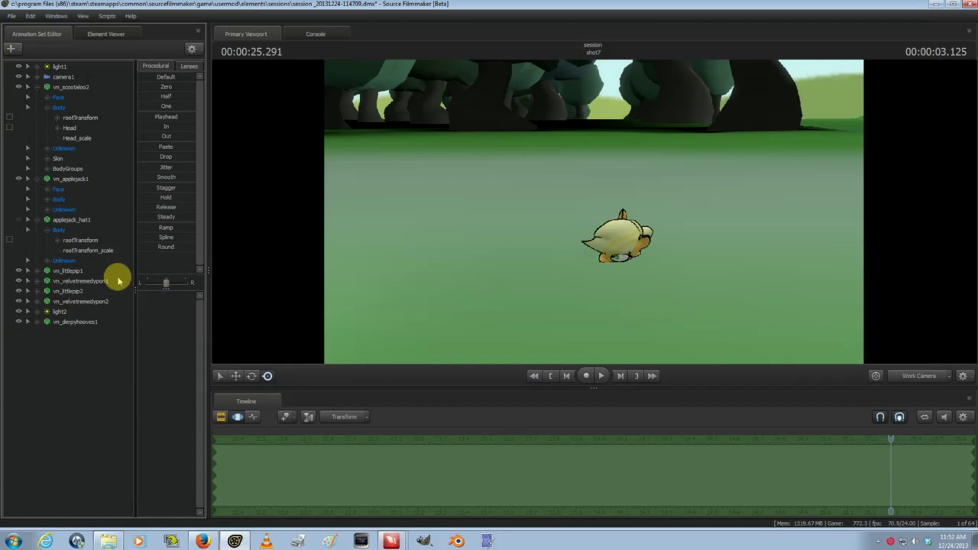
Step: Try rotating and moving the unrigged vn_applejack1 model in the viewport, and undo the changes back to its rigged pose
click(74, 180)
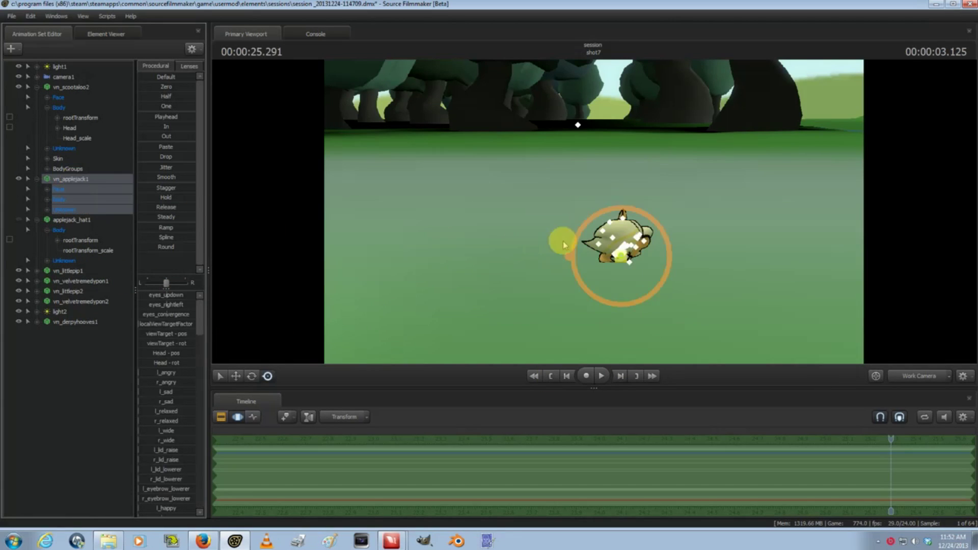
click(593, 205)
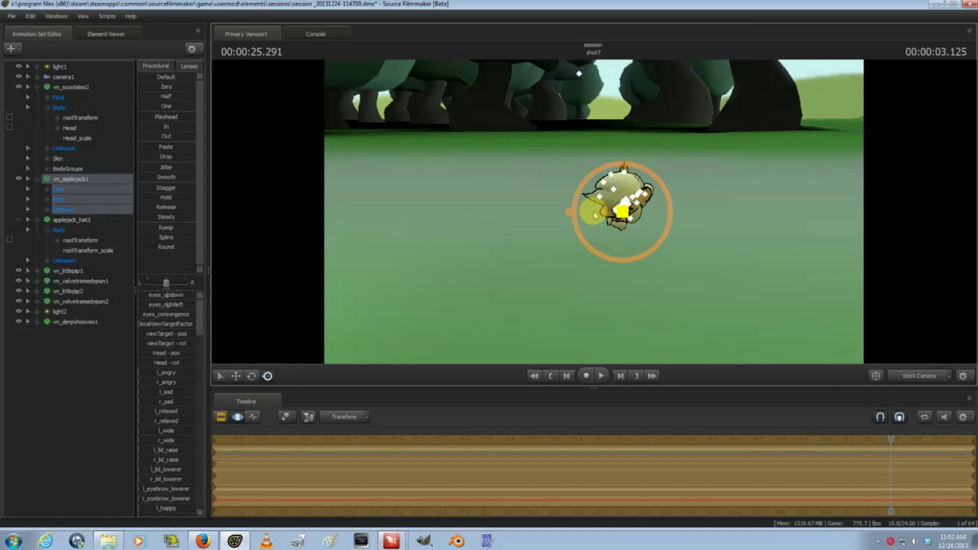
drag(611, 228, 670, 217)
key(ctrl+z)
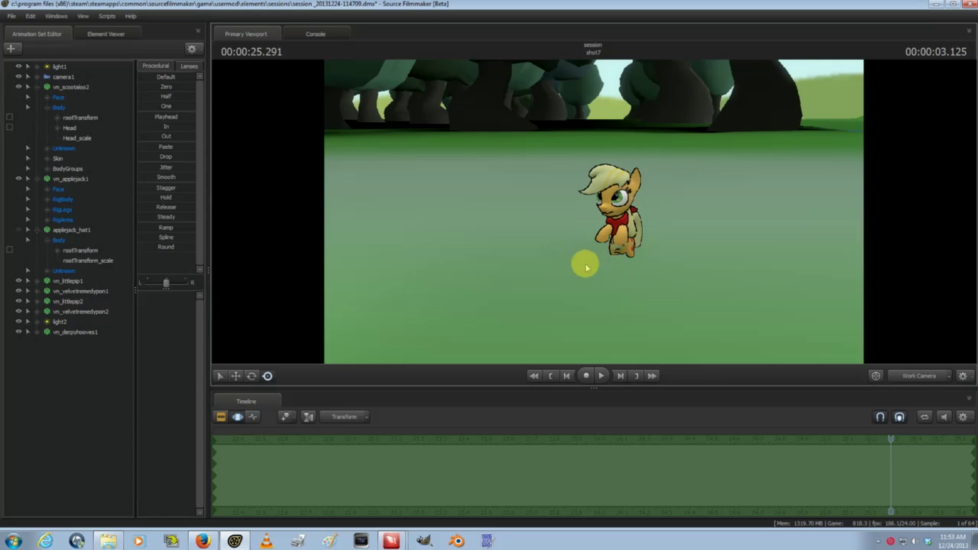
Step: Create an animation set for a new model from vn_derpyhooves.mdl on the grass by the houses
drag(546, 262, 585, 212)
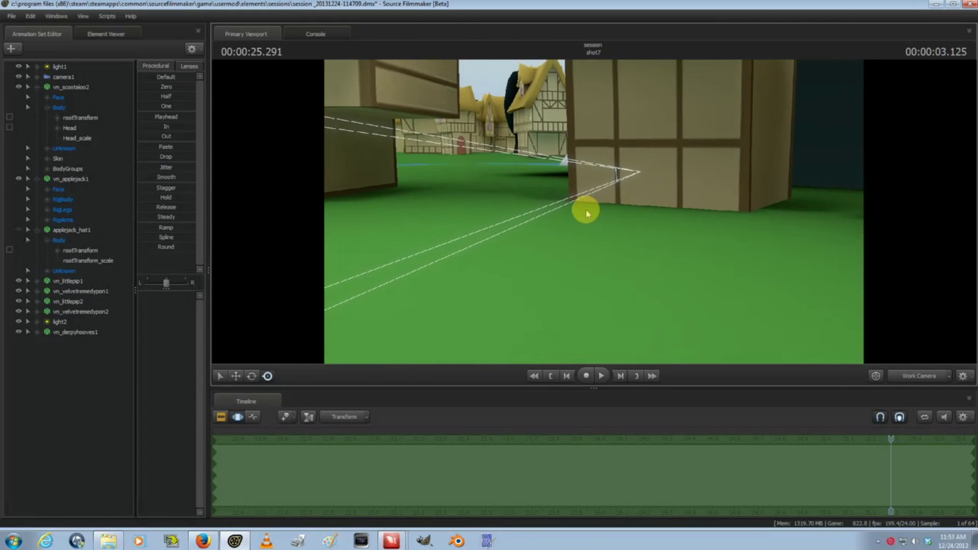
right_click(50, 340)
click(87, 365)
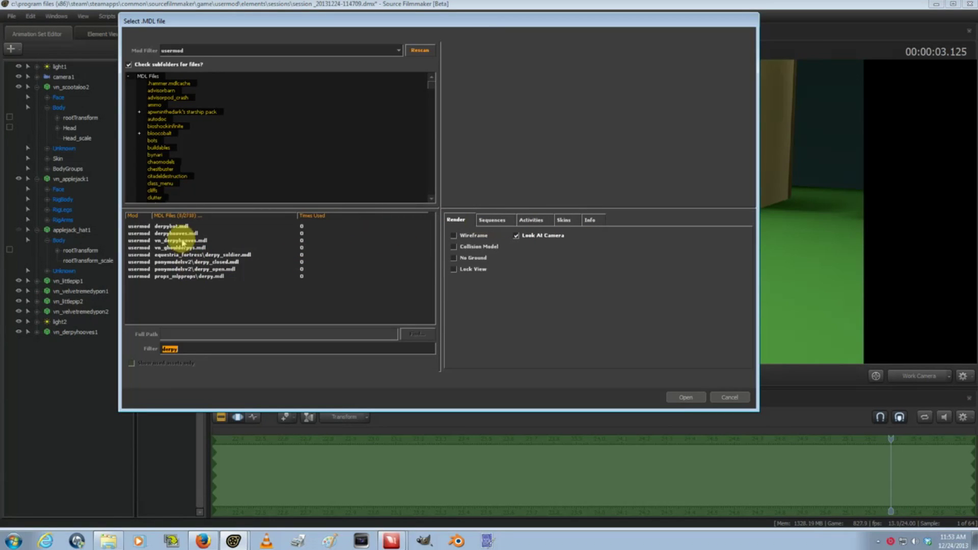
click(178, 240)
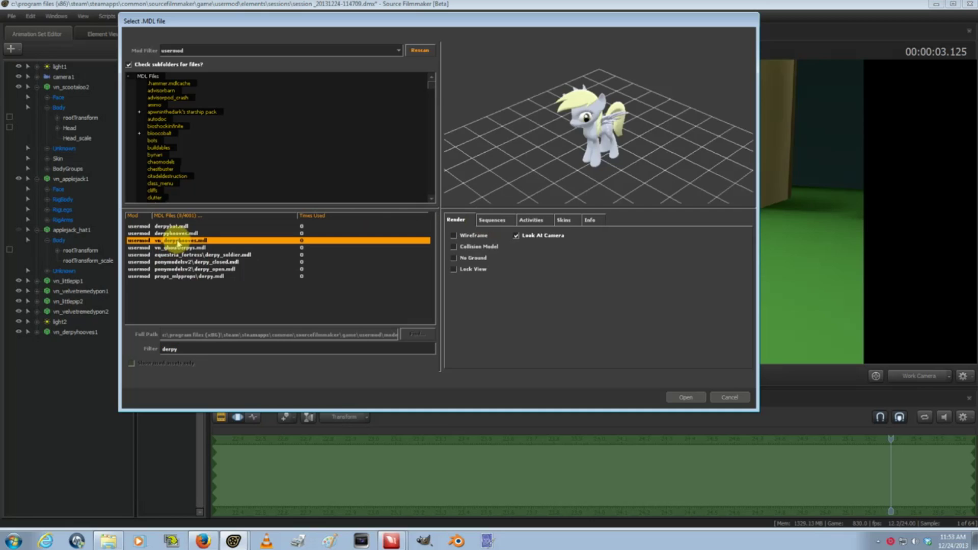
click(684, 397)
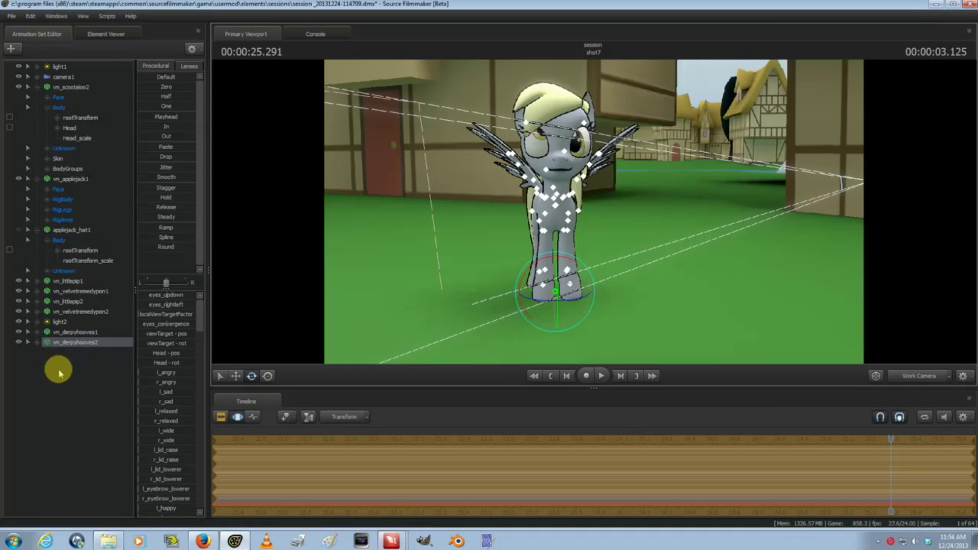
Step: Add a scale control to the vn_derpyhooves2 model
click(37, 343)
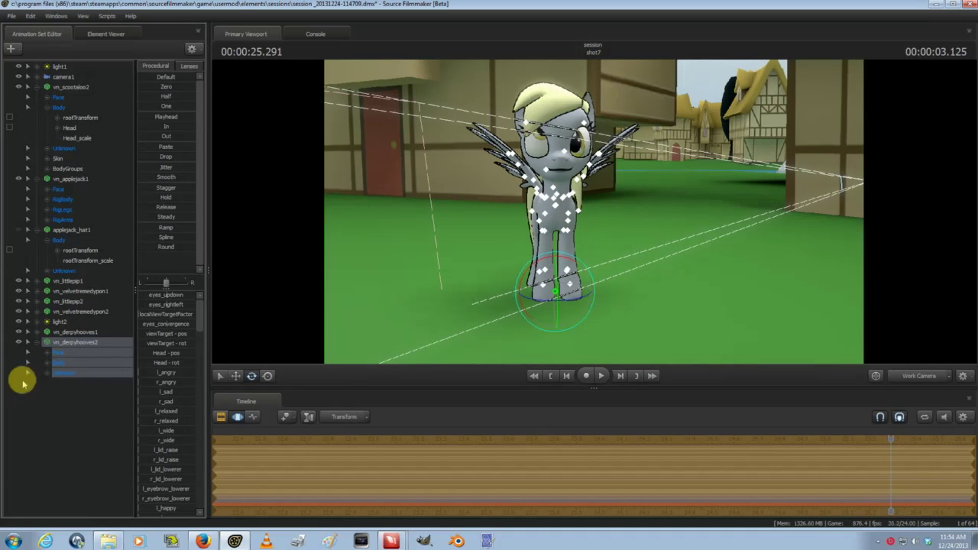
right_click(70, 342)
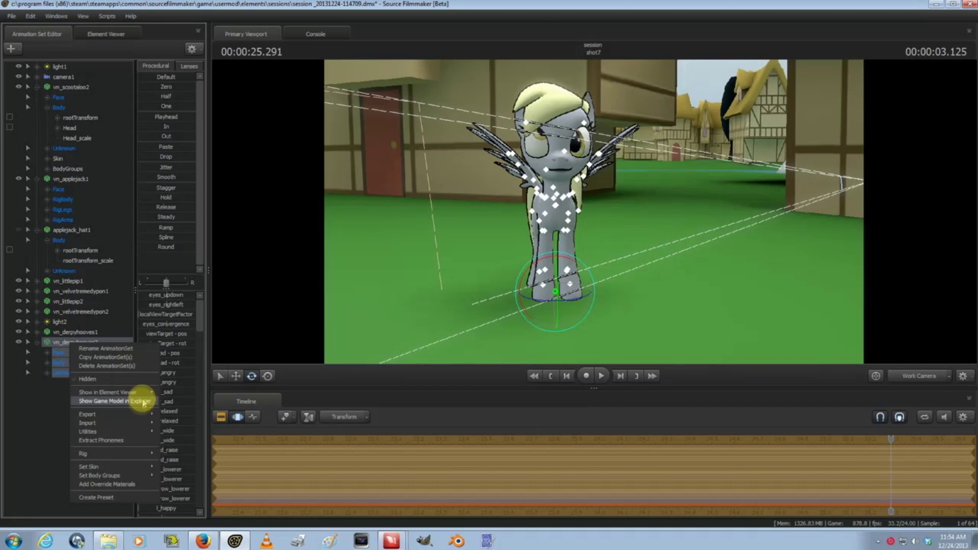
mouse_move(153, 395)
mouse_move(138, 432)
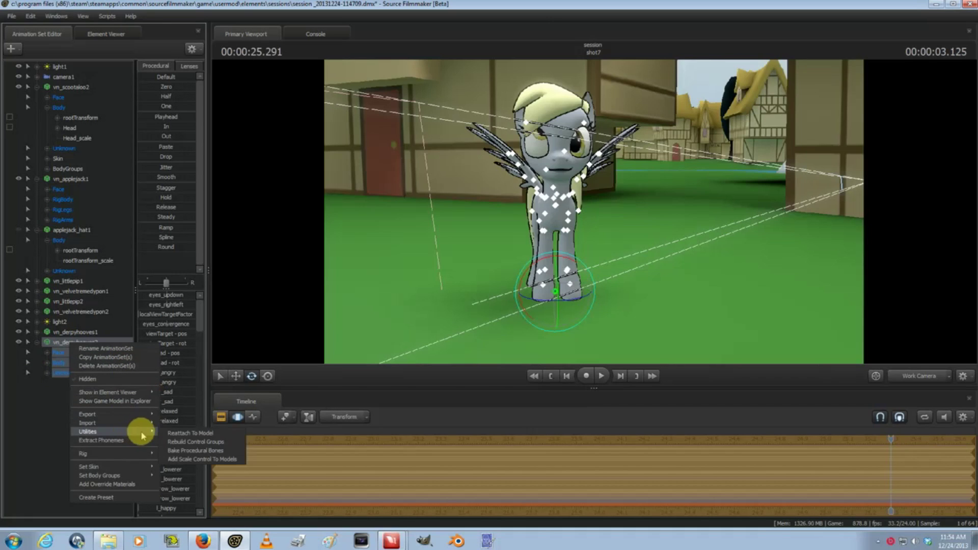
click(184, 460)
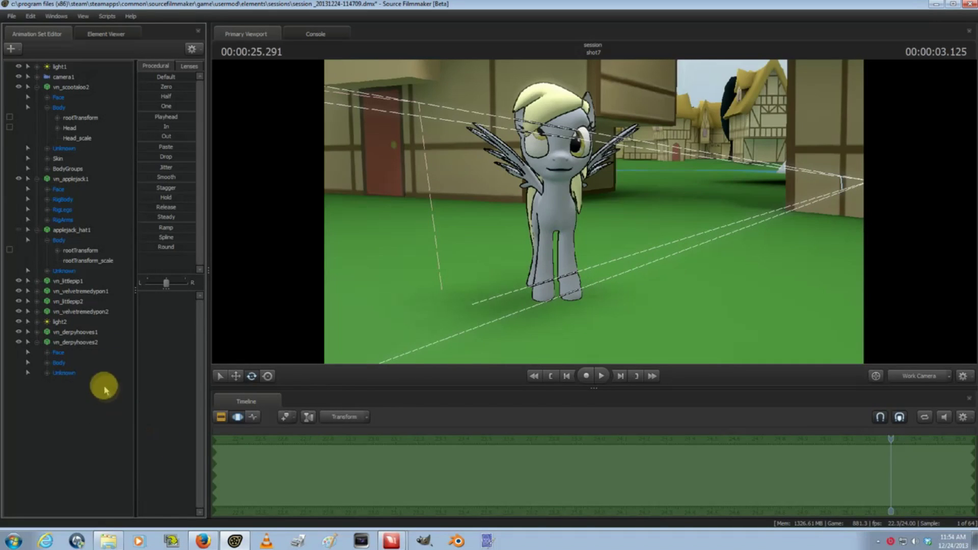
Step: Try shrinking vn_derpyhooves2 with rootTransform_scale and scrubbing back to 00:00:23.000, and undo back to before the scale control was added
click(47, 362)
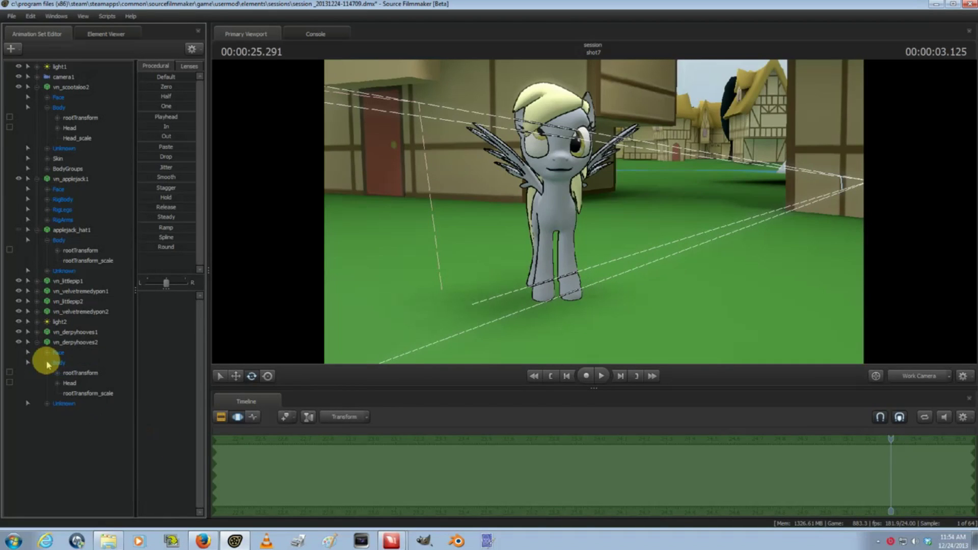
click(84, 393)
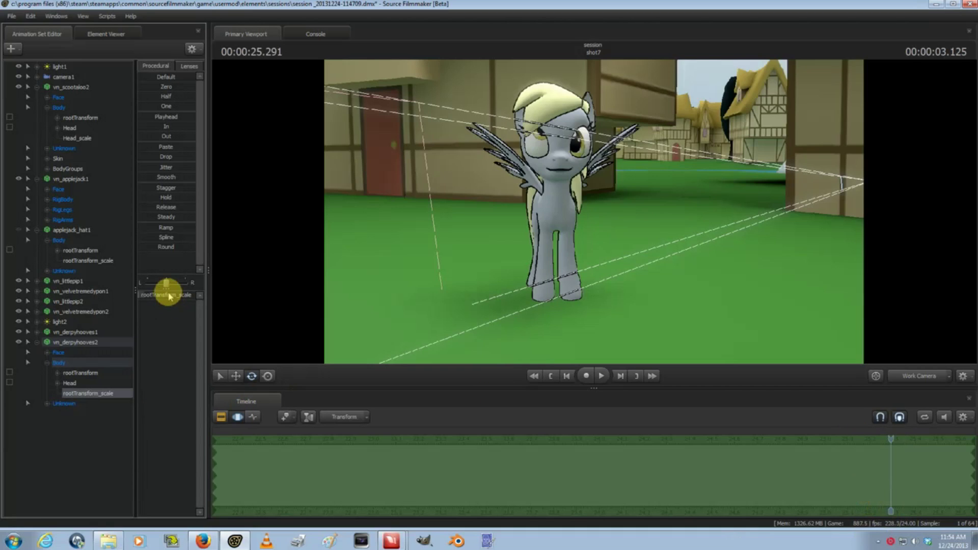
drag(169, 296, 171, 293)
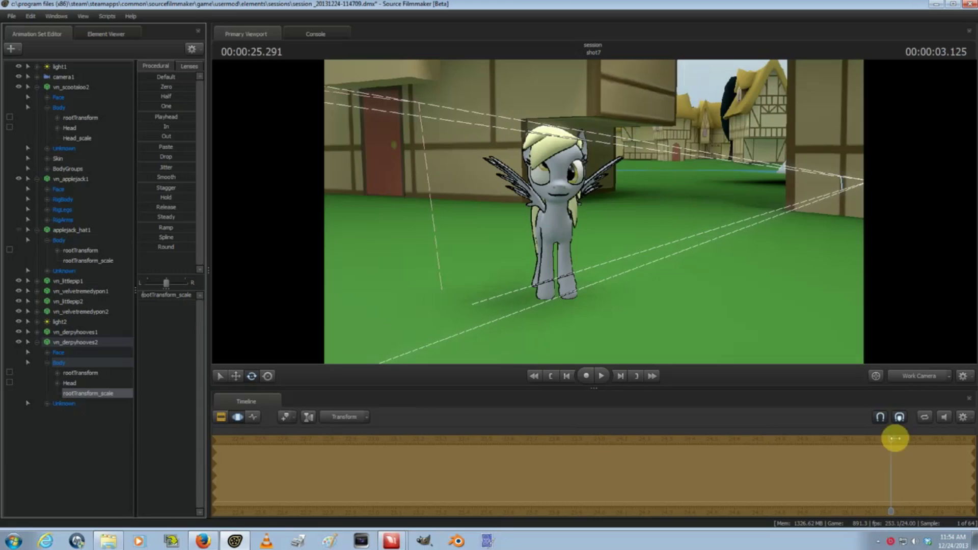
drag(886, 440, 740, 451)
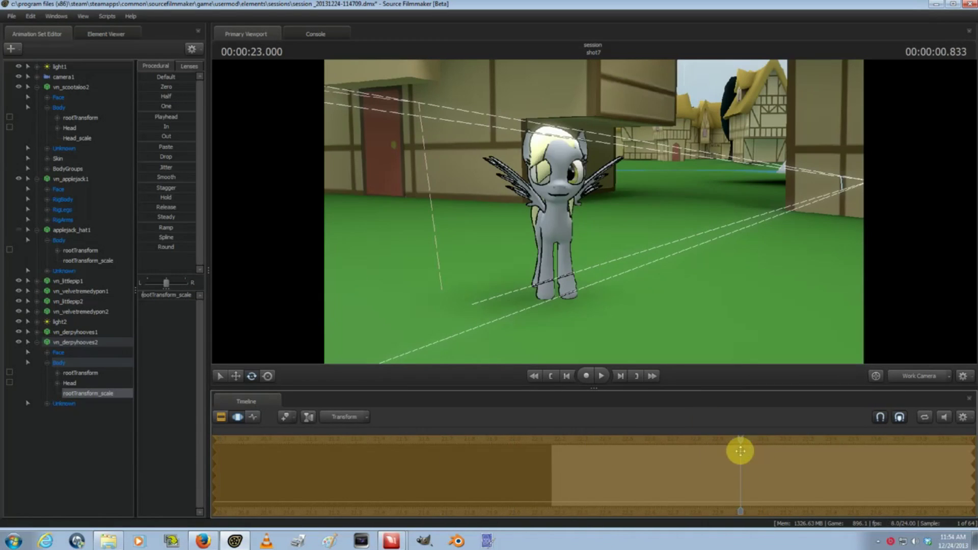
click(553, 153)
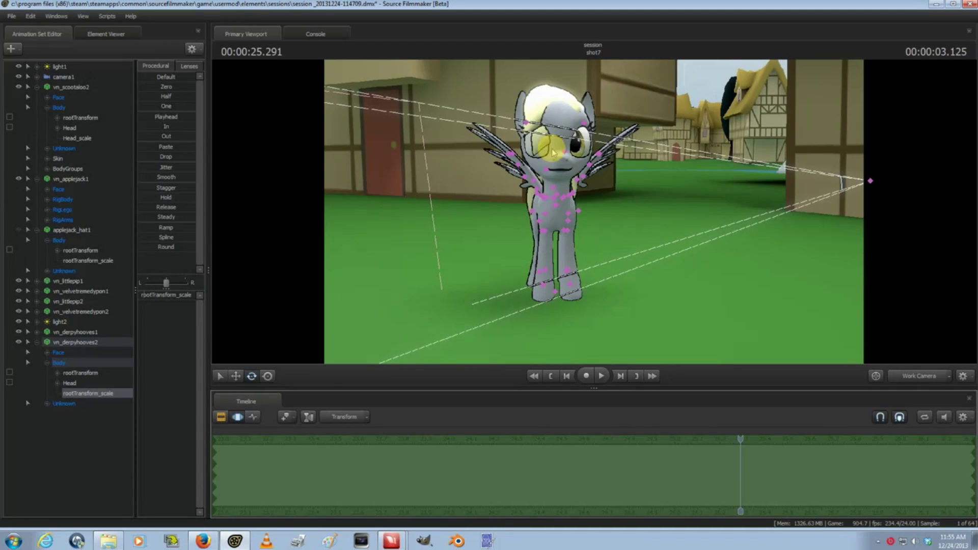
click(553, 153)
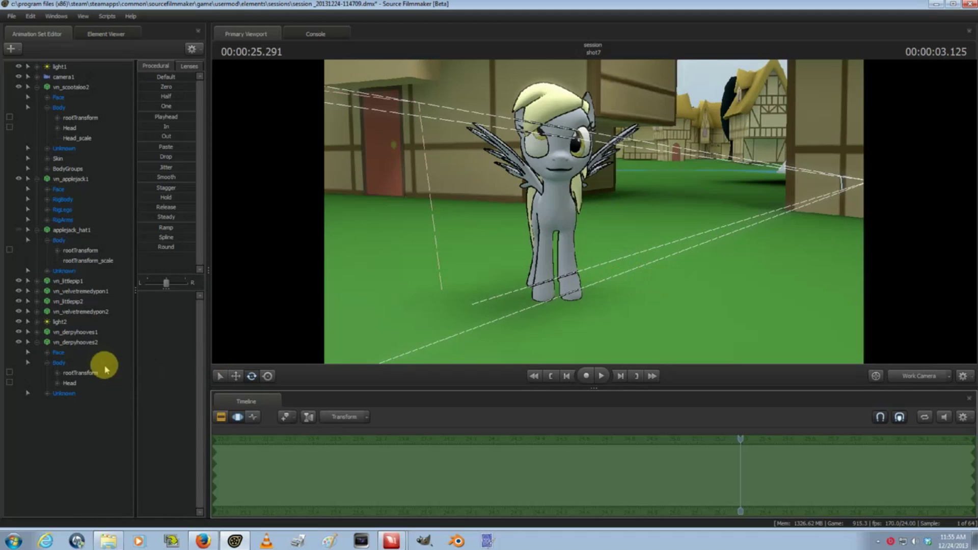
Step: Bake the procedural bones of vn_derpyhooves2 and add a scale control to the model
click(92, 342)
right_click(92, 342)
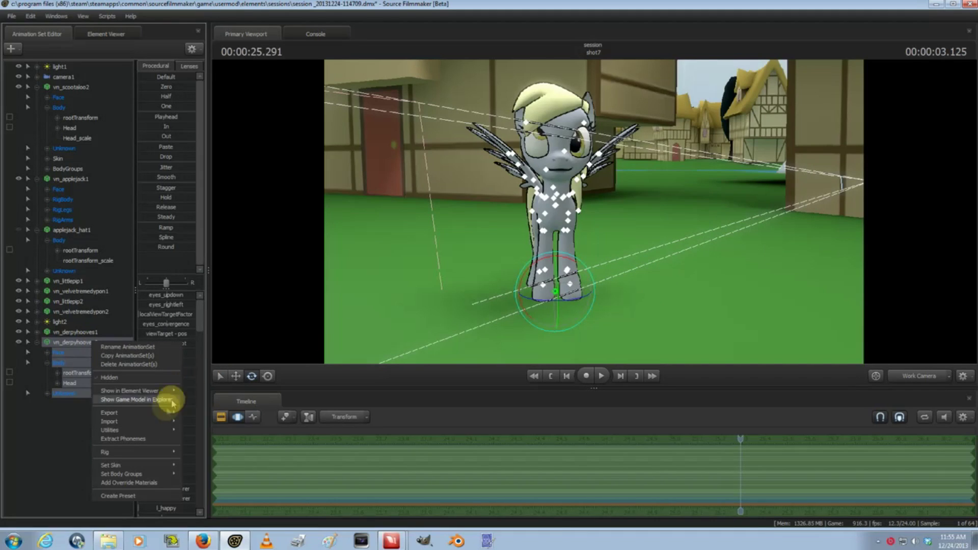
mouse_move(158, 430)
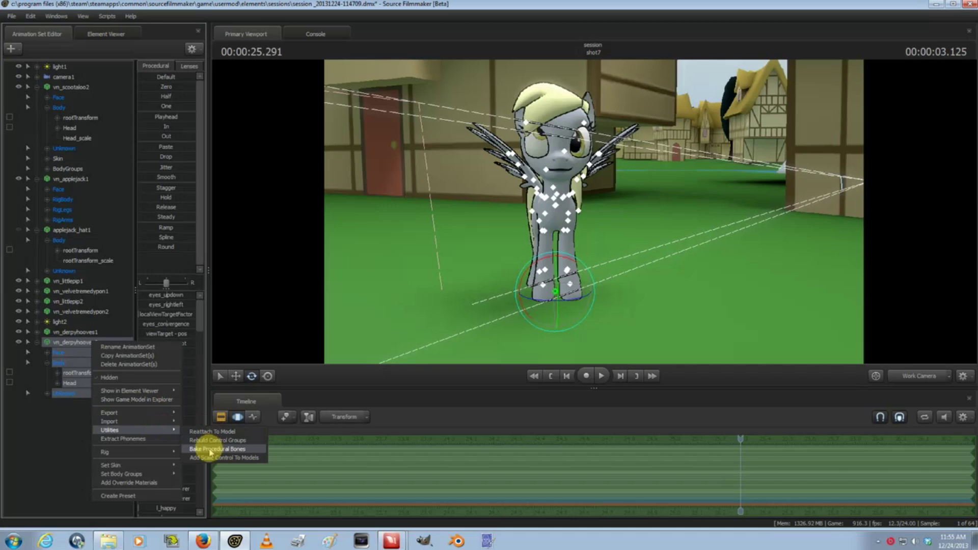
click(210, 449)
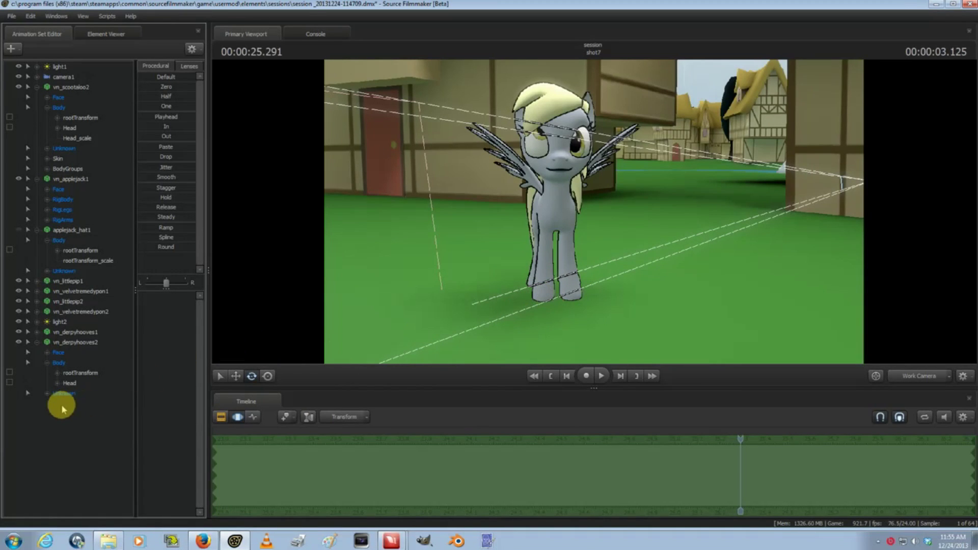
right_click(67, 341)
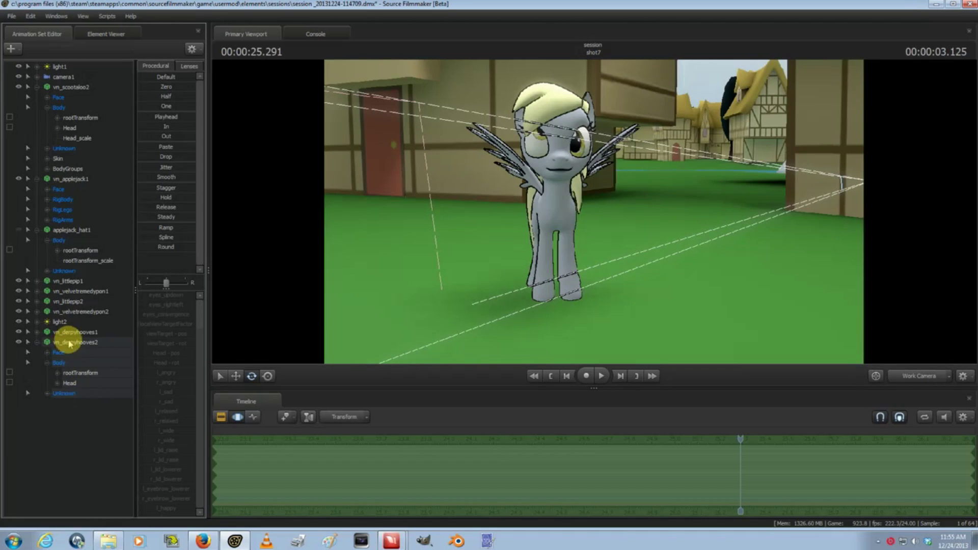
mouse_move(136, 430)
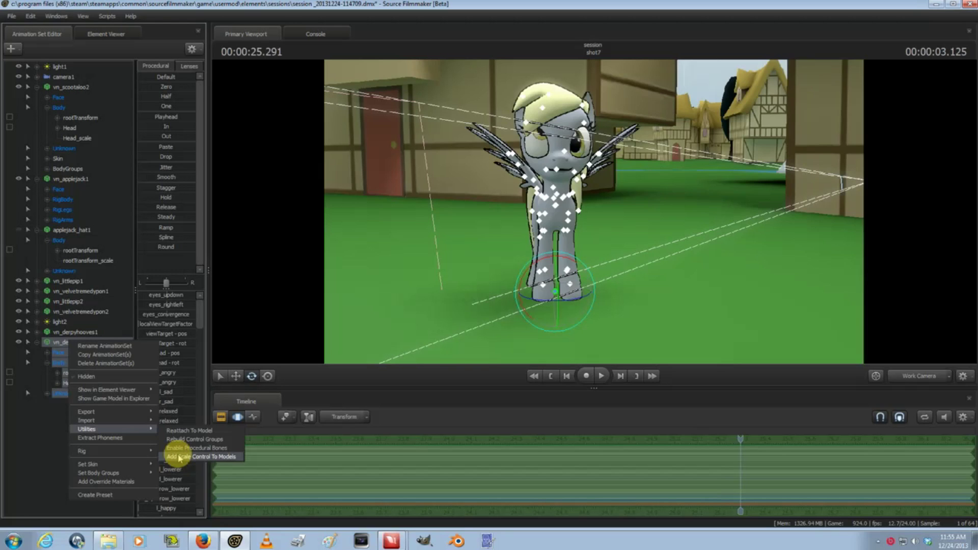
click(179, 457)
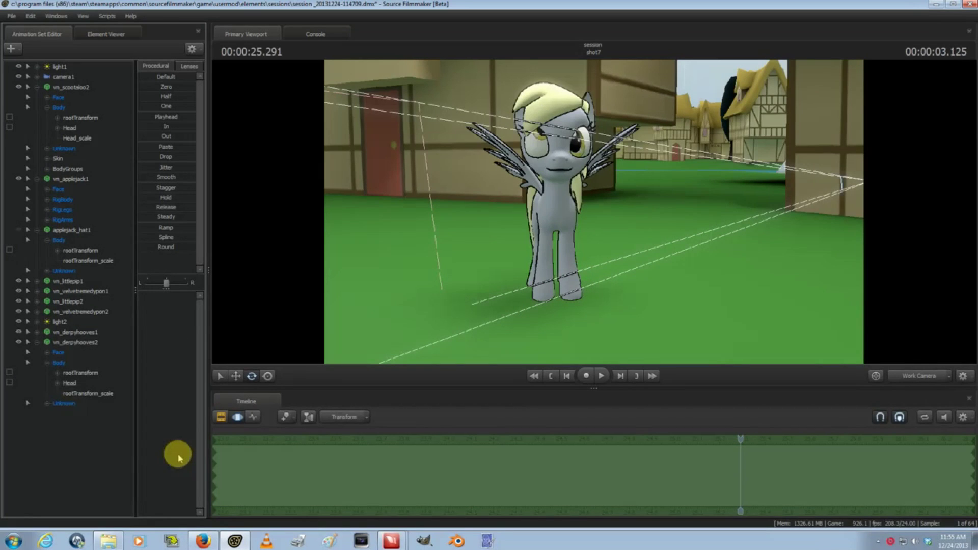
Step: Shrink the baked vn_derpyhooves2 with rootTransform_scale and scrub back to 00:00:24.416 to check its scale over time
click(80, 393)
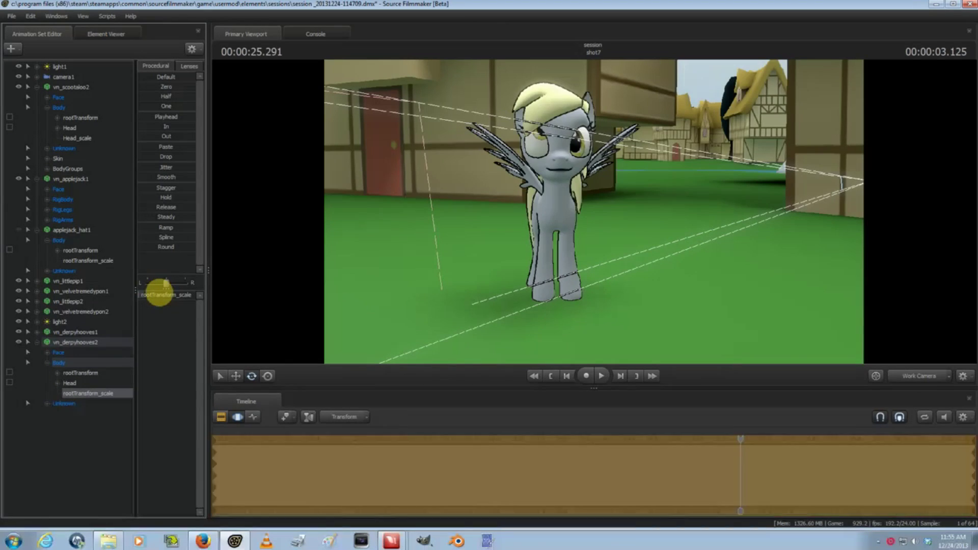
drag(167, 297, 168, 287)
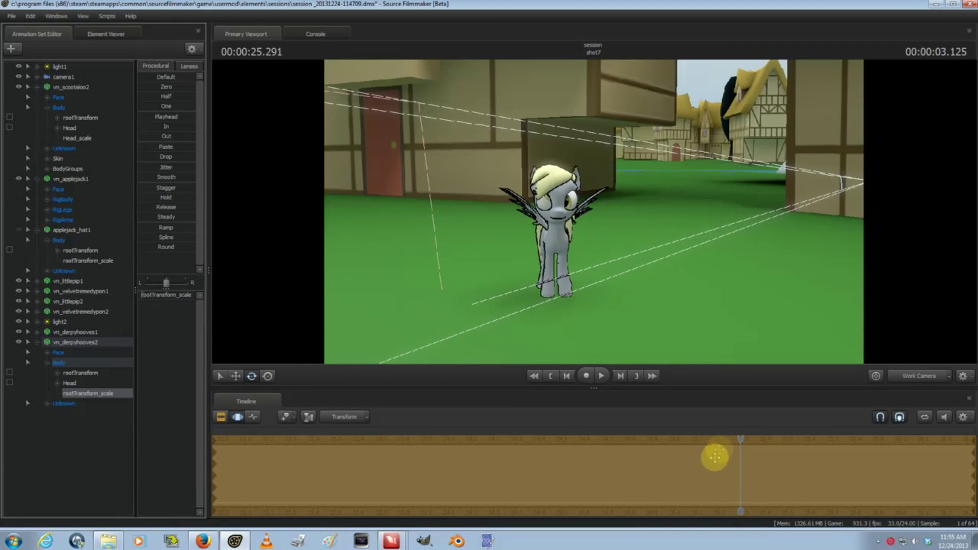
drag(738, 438, 543, 456)
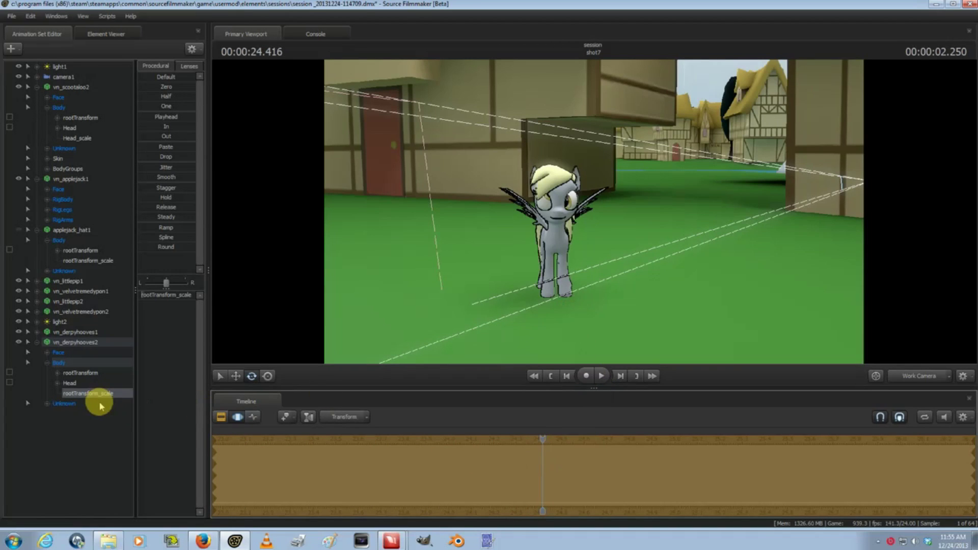
click(732, 294)
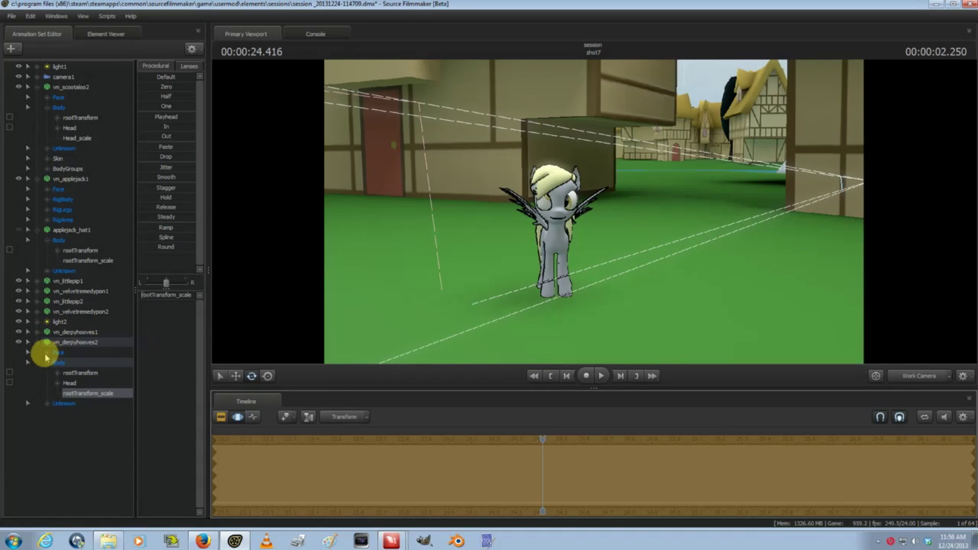
right_click(77, 341)
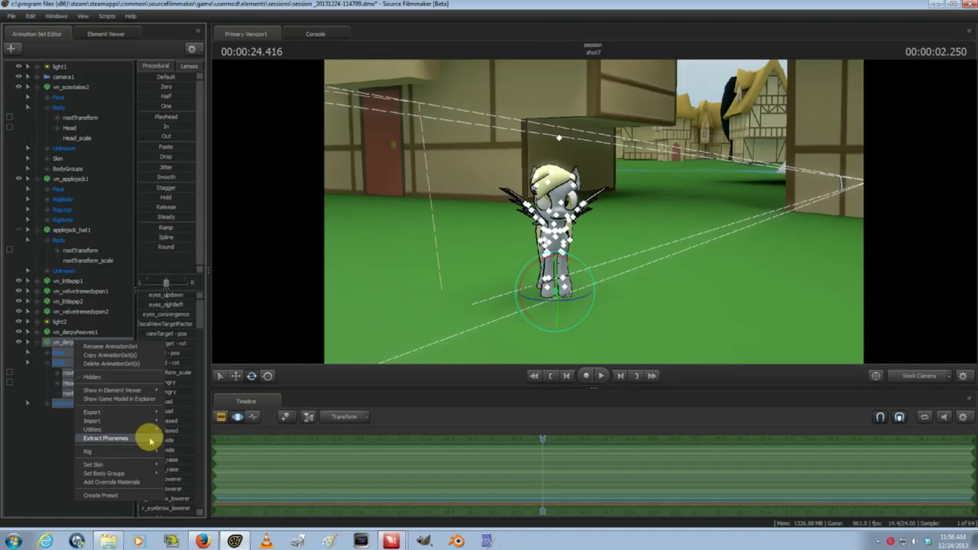
mouse_move(153, 432)
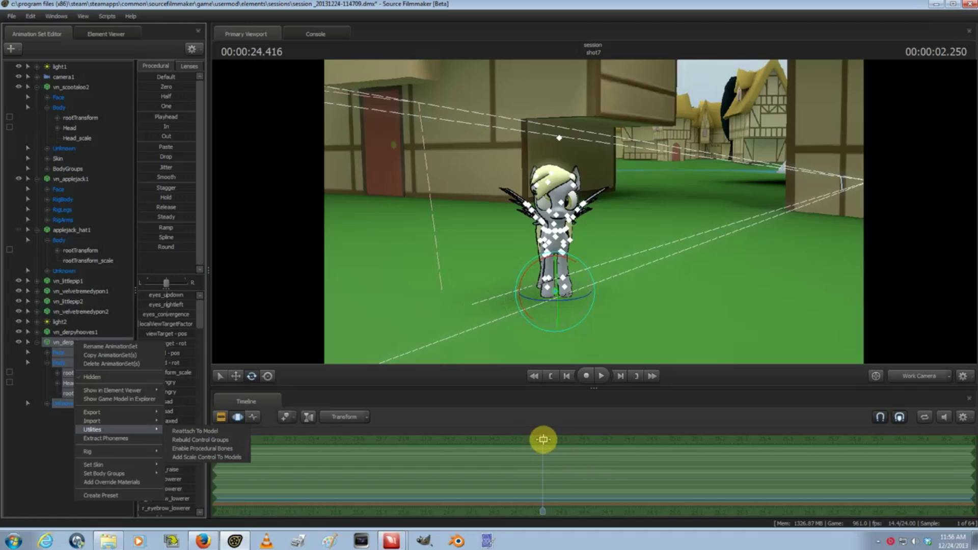
click(540, 433)
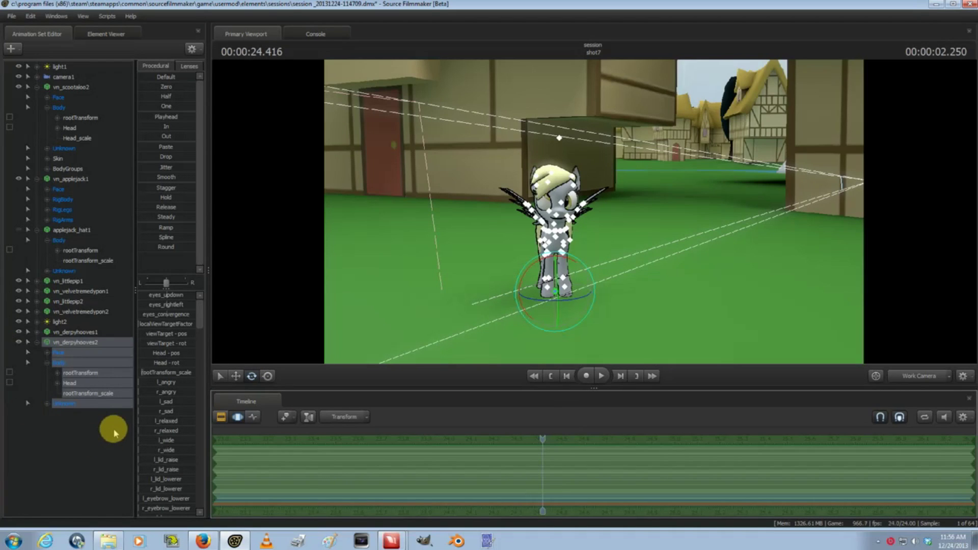
click(35, 432)
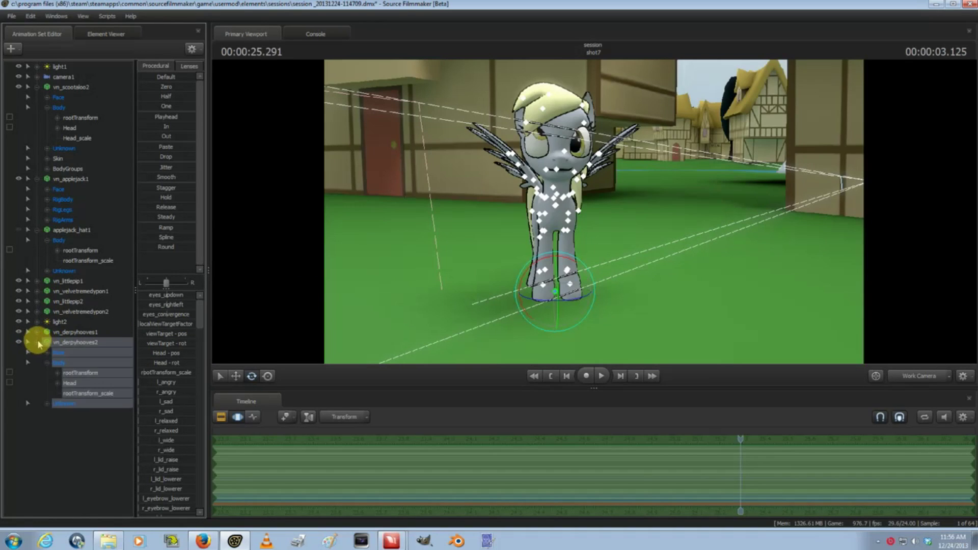
Step: Find the RightShoulder bone in vn_derpyhooves2's Unknown group and rotate it to raise the foreleg out to the side
click(46, 402)
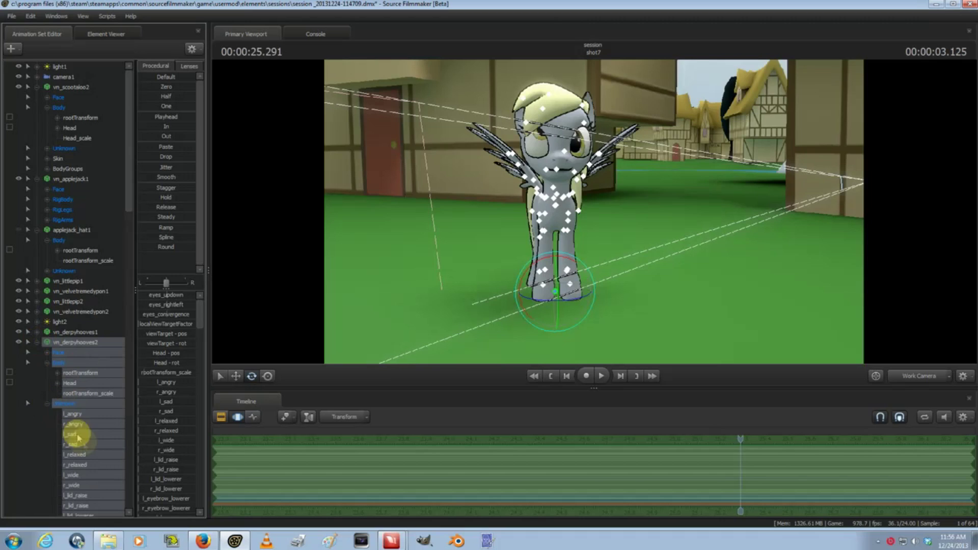
scroll(81, 443, down, 12)
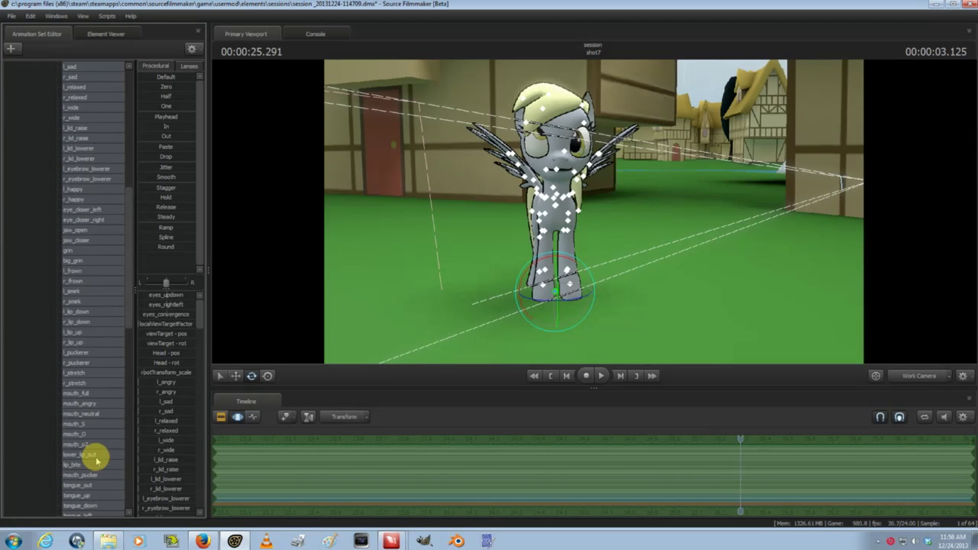
scroll(97, 461, down, 5)
scroll(97, 460, down, 3)
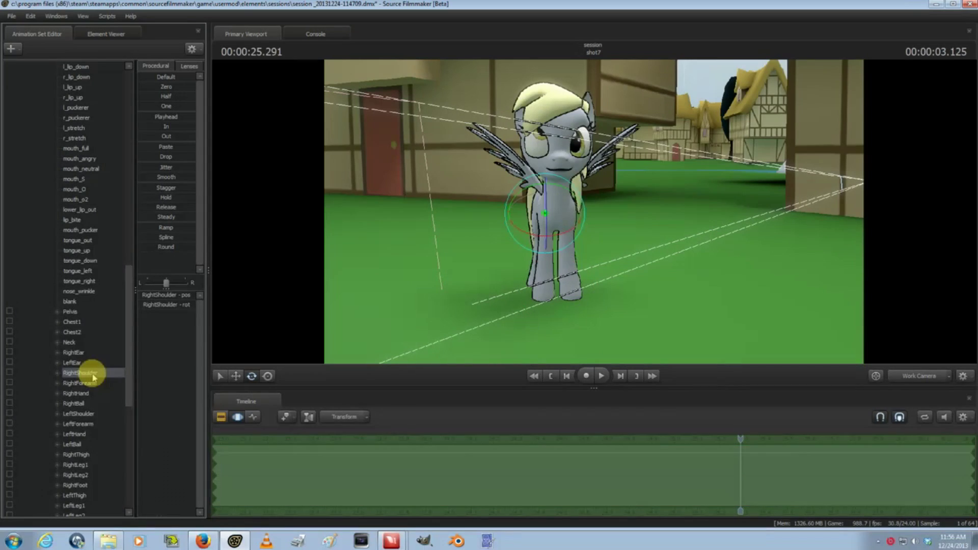
click(81, 373)
drag(541, 218, 509, 255)
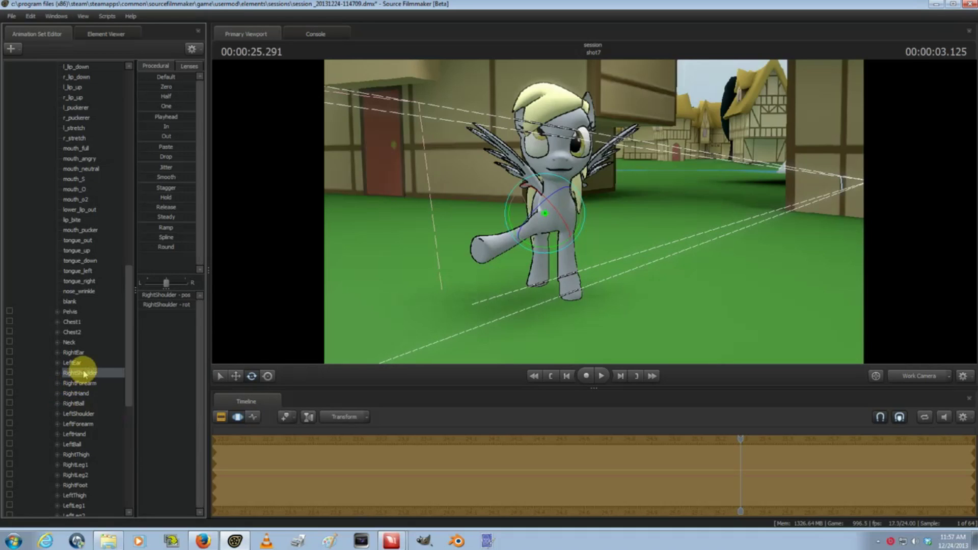
Step: Add a scale control to the RightShoulder bone and raise RightShoulder_scale to enlarge the whole extended foreleg
right_click(95, 374)
click(138, 391)
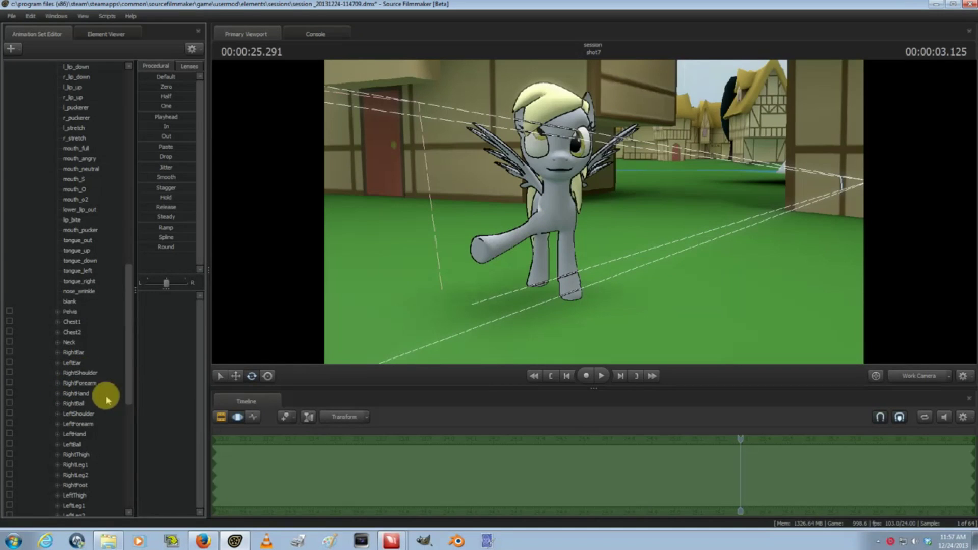
scroll(95, 407, down, 5)
scroll(95, 407, down, 3)
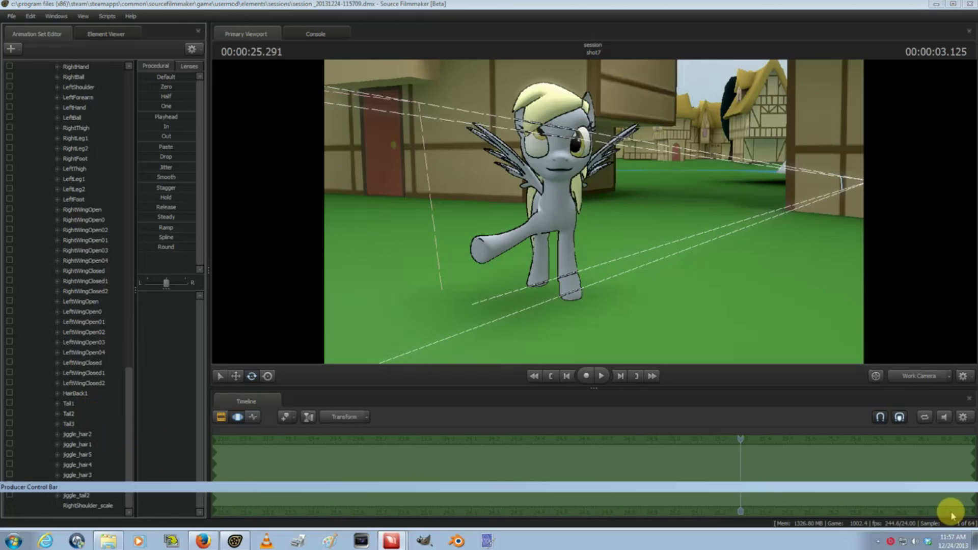
drag(84, 511, 166, 298)
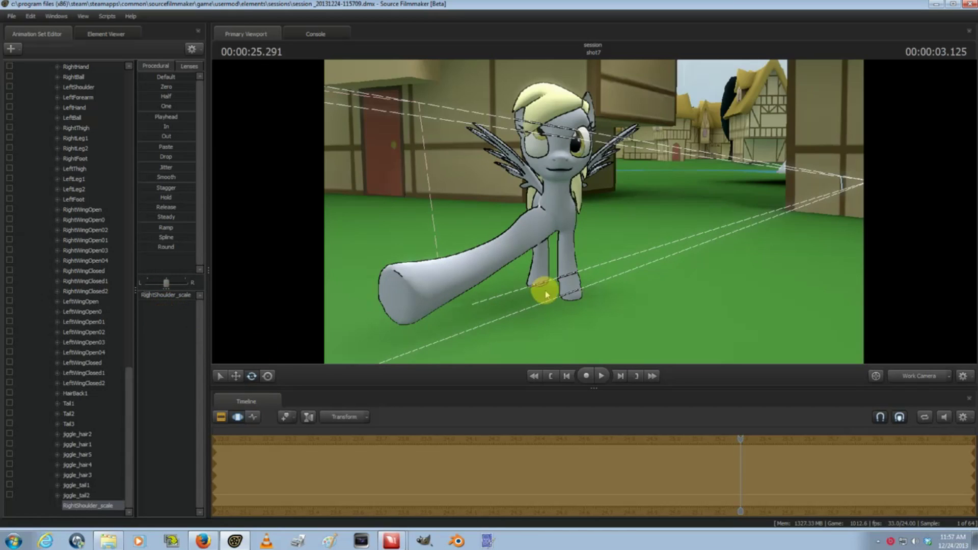
Step: Add a scale control to the RightForearm bone and lower RightForearm_scale to shrink the lower part of the enlarged foreleg
scroll(77, 321, up, 6)
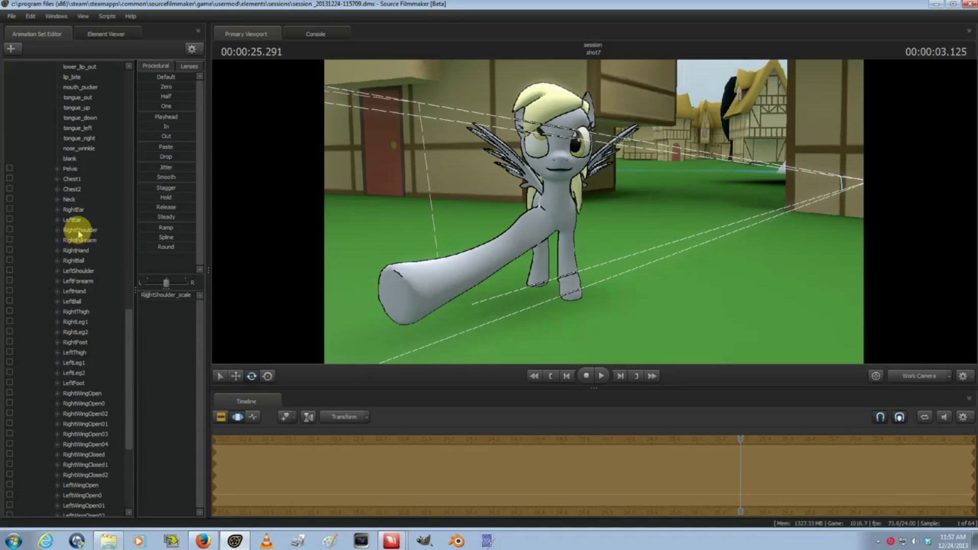
right_click(76, 240)
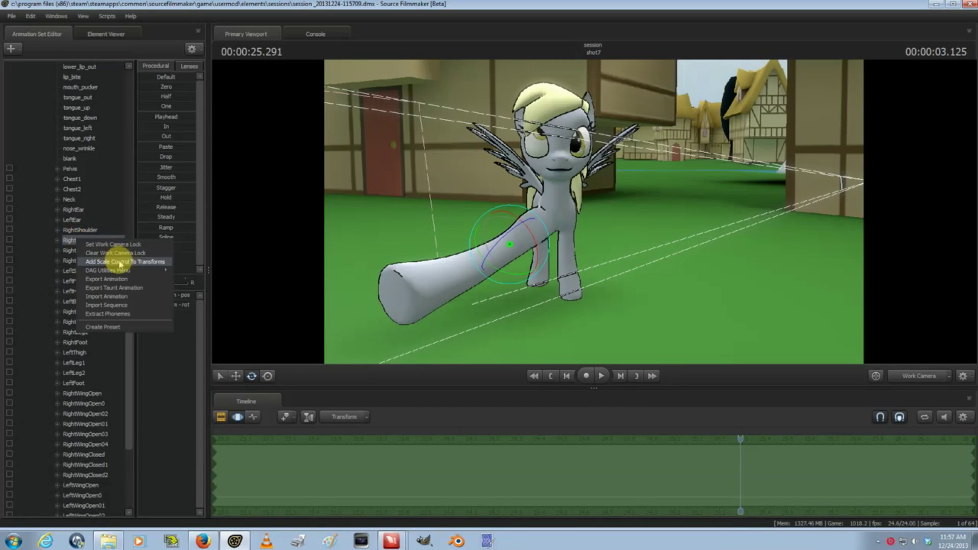
click(122, 261)
scroll(87, 399, down, 6)
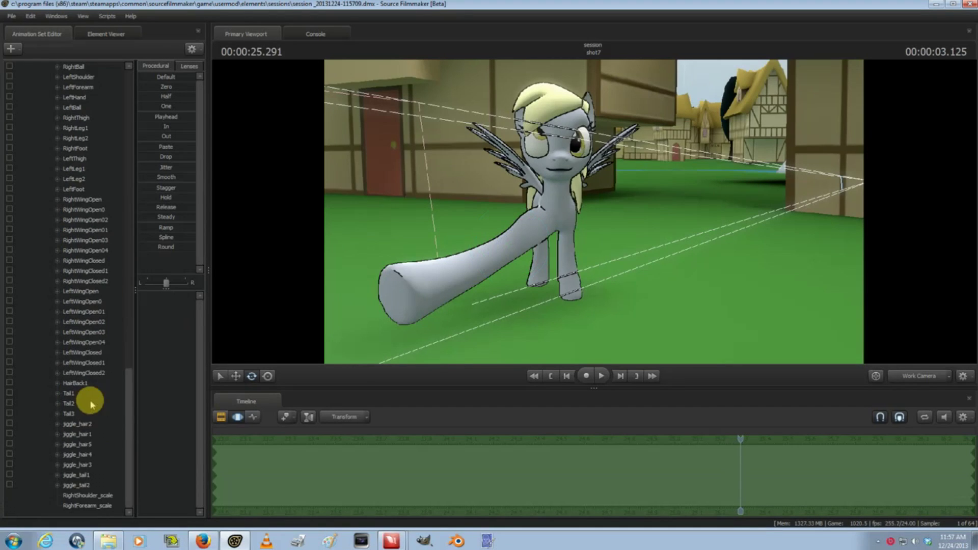
click(79, 505)
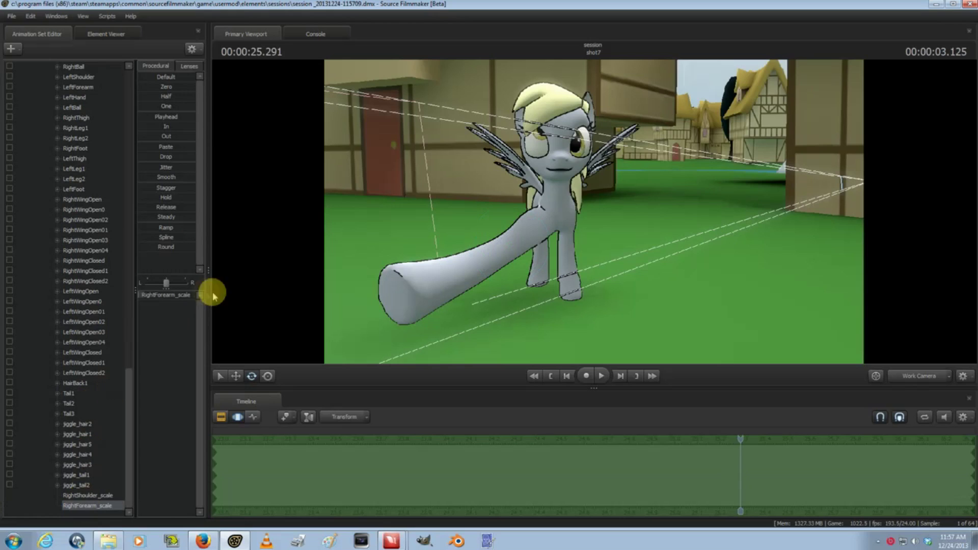
drag(153, 304, 158, 294)
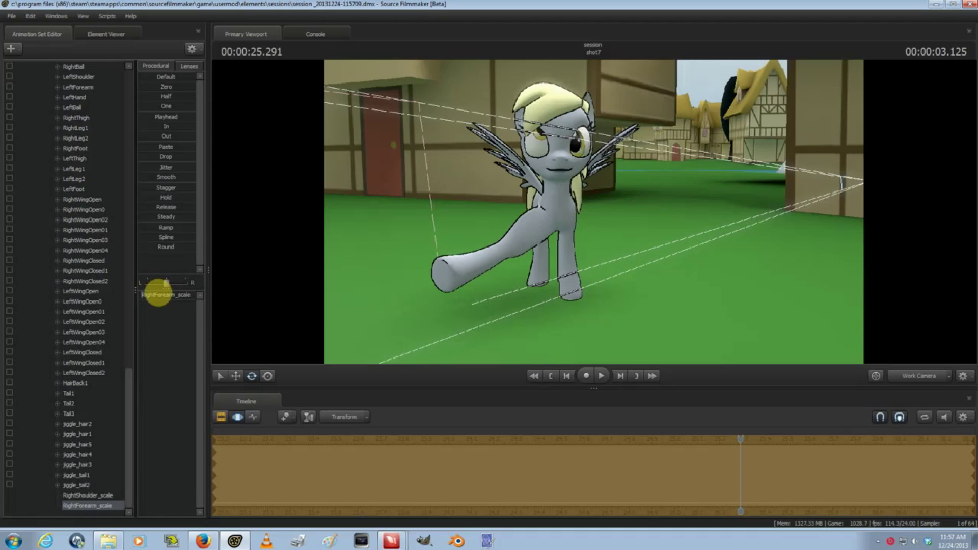